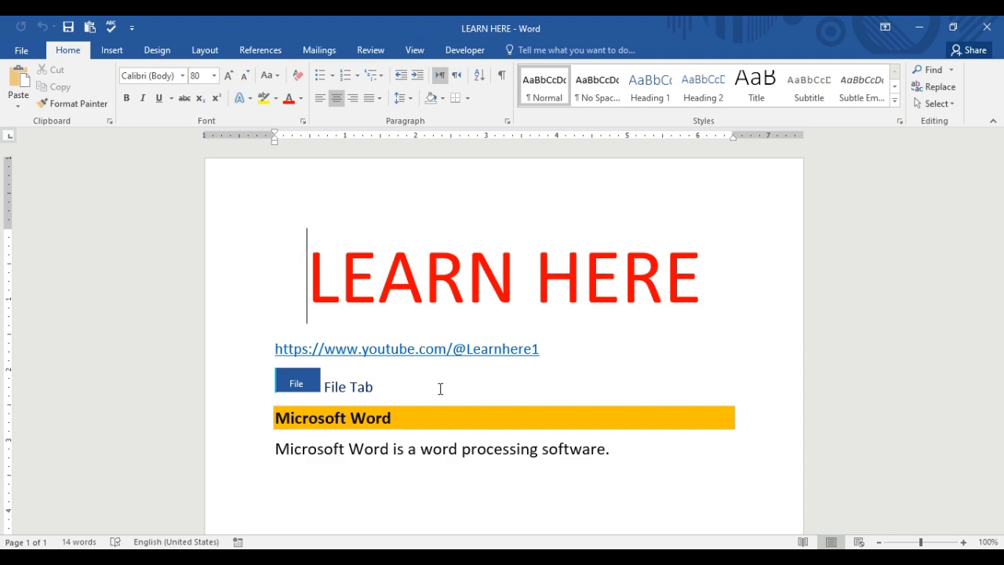
- Open the Backstage Info page for LEARN HERE with its protection and version options
{"action": "left_click", "coordinate": [31, 53]}
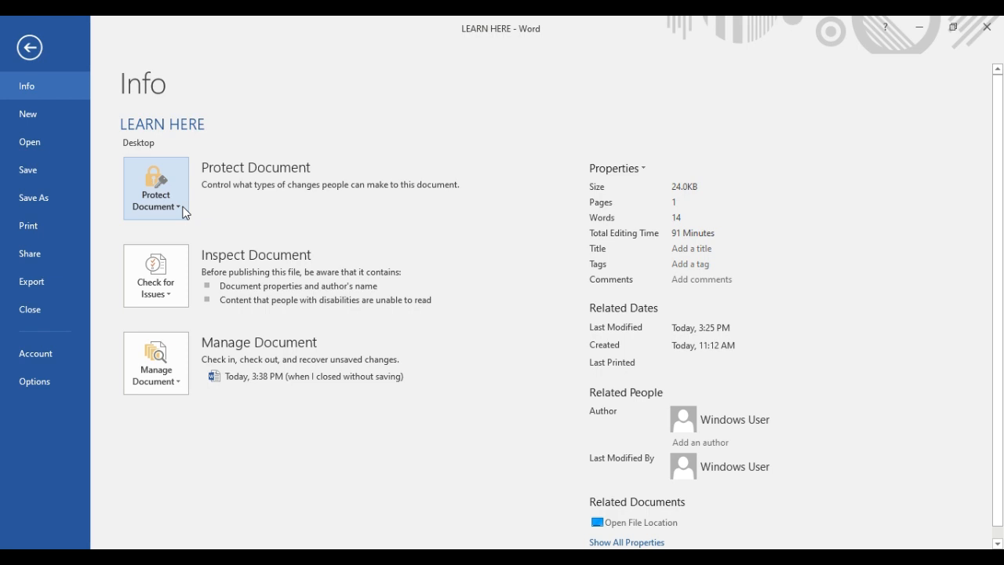
- Mark LEARN HERE as final under Protect Document and go back to the read-only document
{"action": "left_click", "coordinate": [185, 212]}
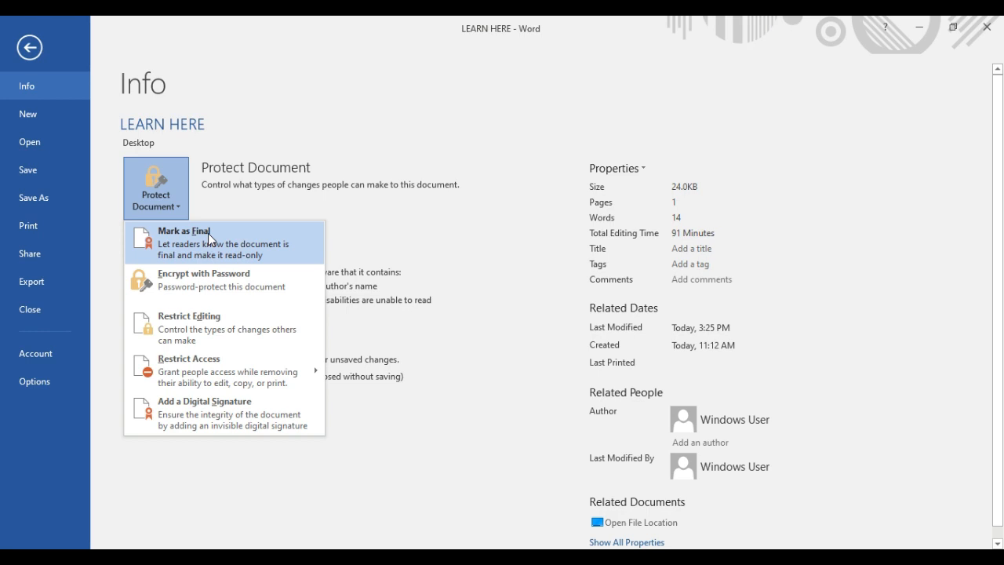
{"action": "left_click", "coordinate": [208, 233]}
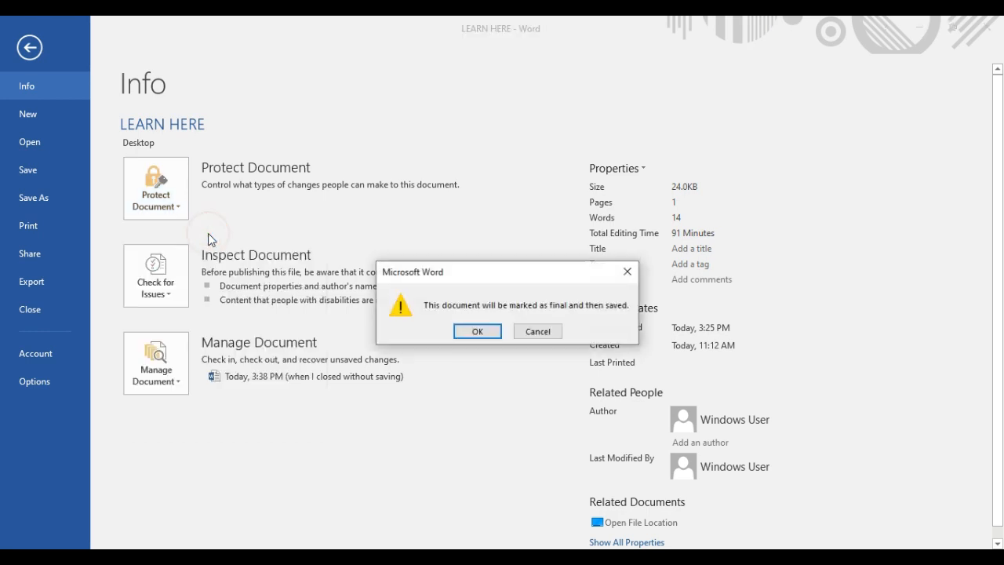
{"action": "left_click", "coordinate": [478, 329]}
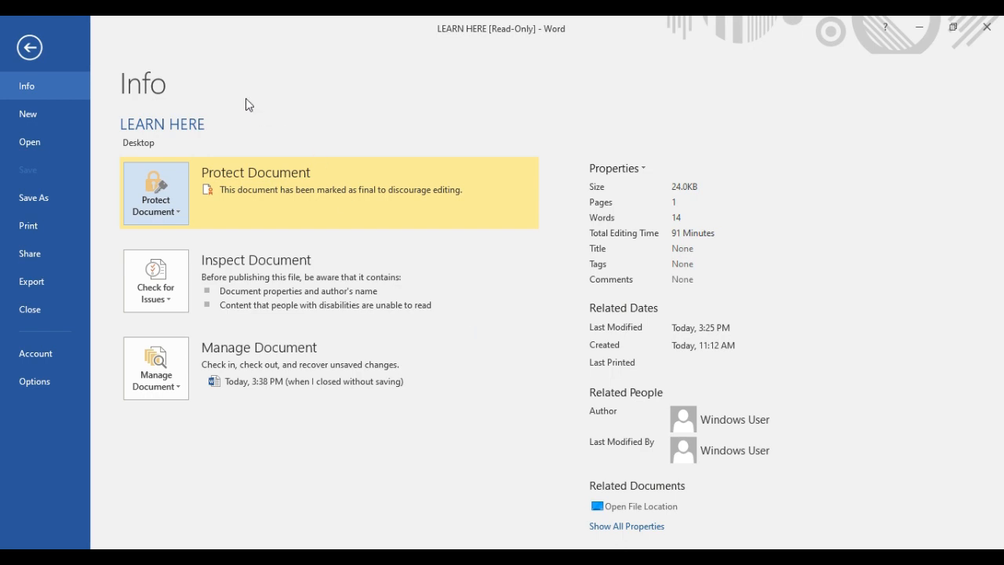
{"action": "left_click", "coordinate": [36, 51]}
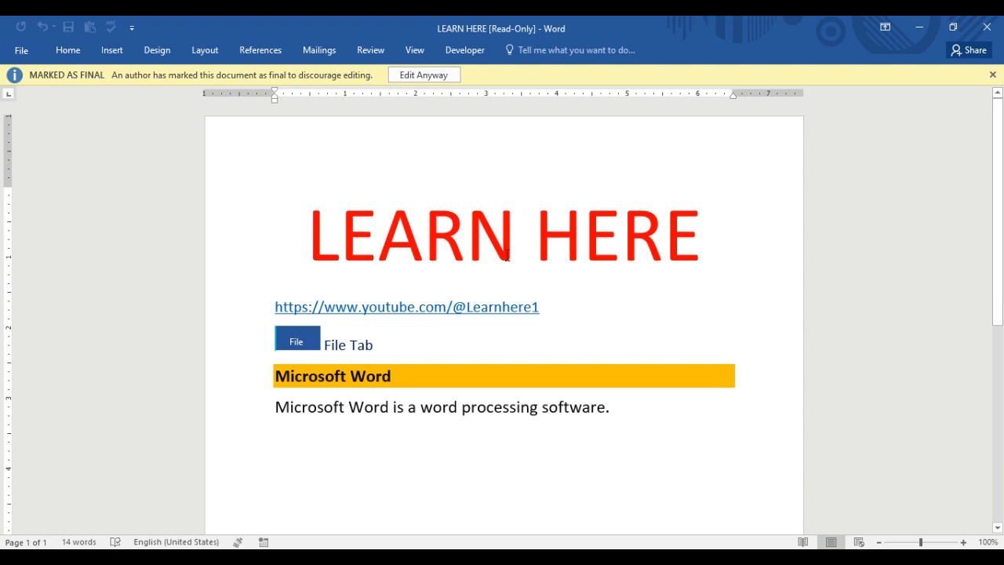
{"action": "left_click", "coordinate": [459, 344]}
{"action": "key", "text": "Return"}
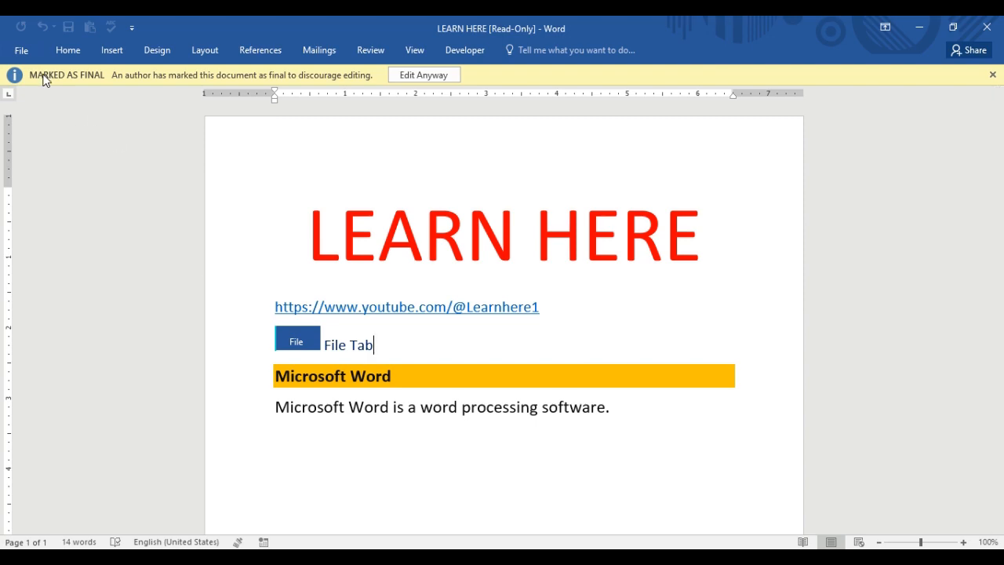
- Turn off Mark as Final for LEARN HERE and bring up the Protect Document choices again
{"action": "left_click", "coordinate": [28, 54]}
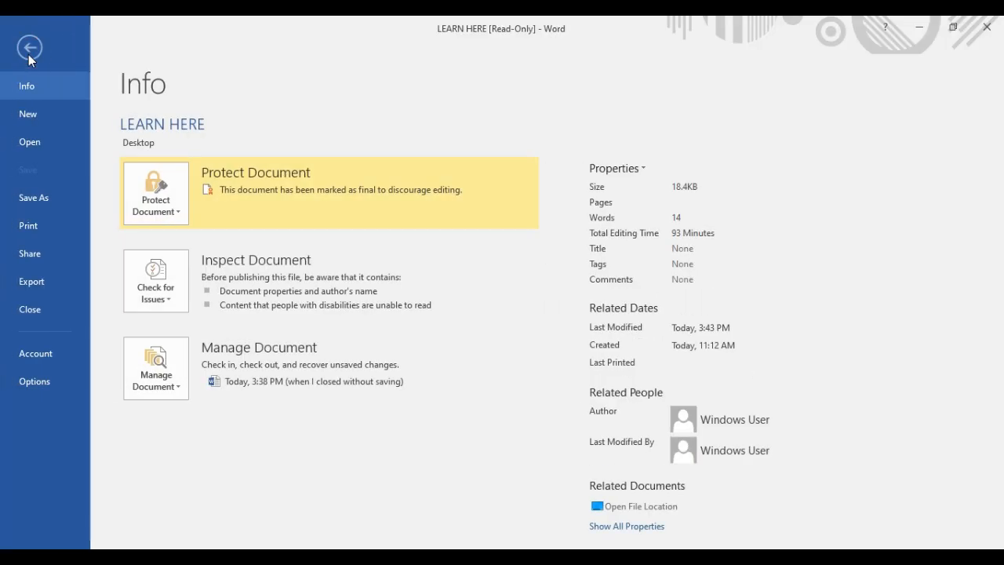
{"action": "left_click", "coordinate": [179, 212]}
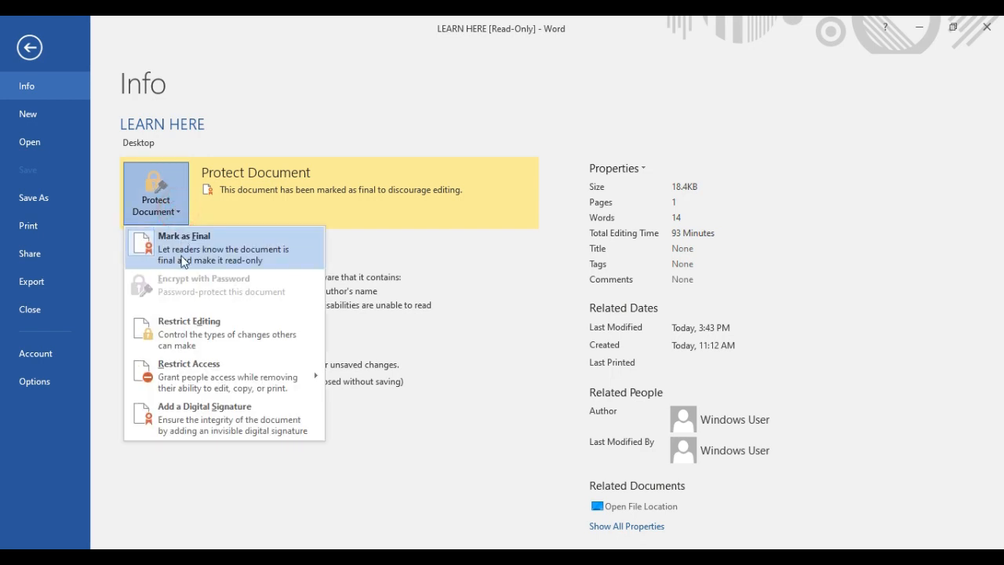
{"action": "left_click", "coordinate": [198, 251]}
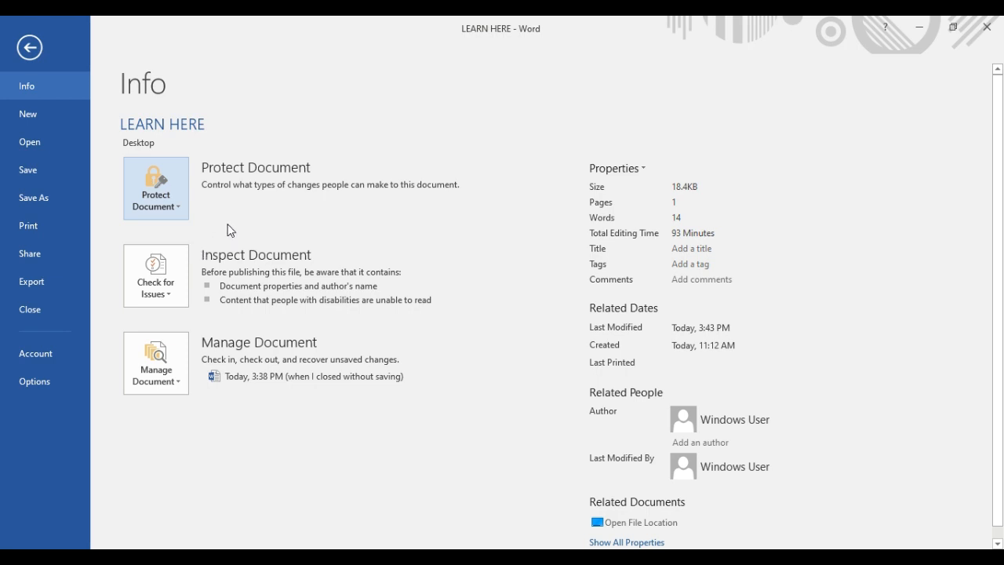
{"action": "left_click", "coordinate": [180, 210]}
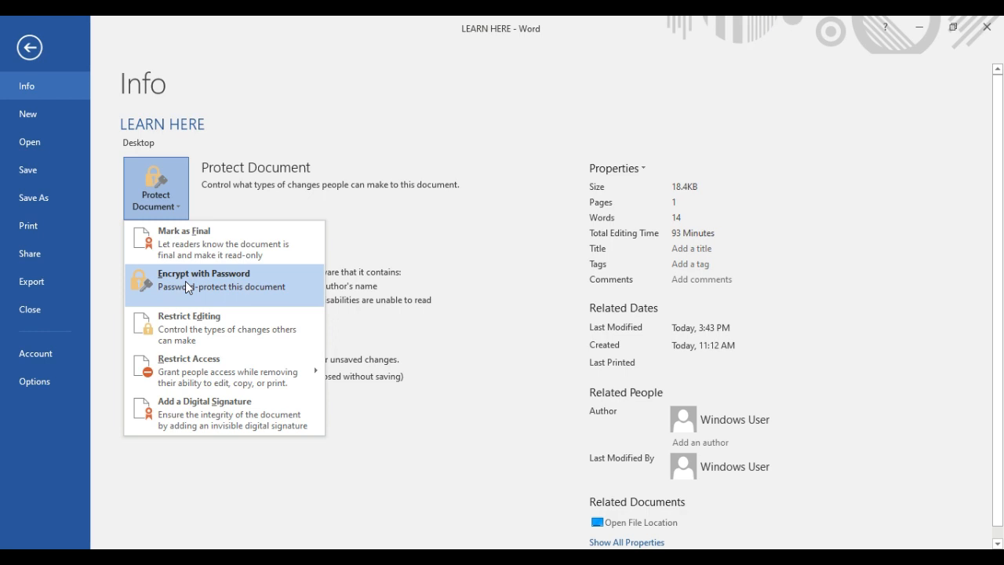
- Encrypt LEARN HERE with an open password, reentering it to confirm, then close the window
{"action": "left_click", "coordinate": [186, 280]}
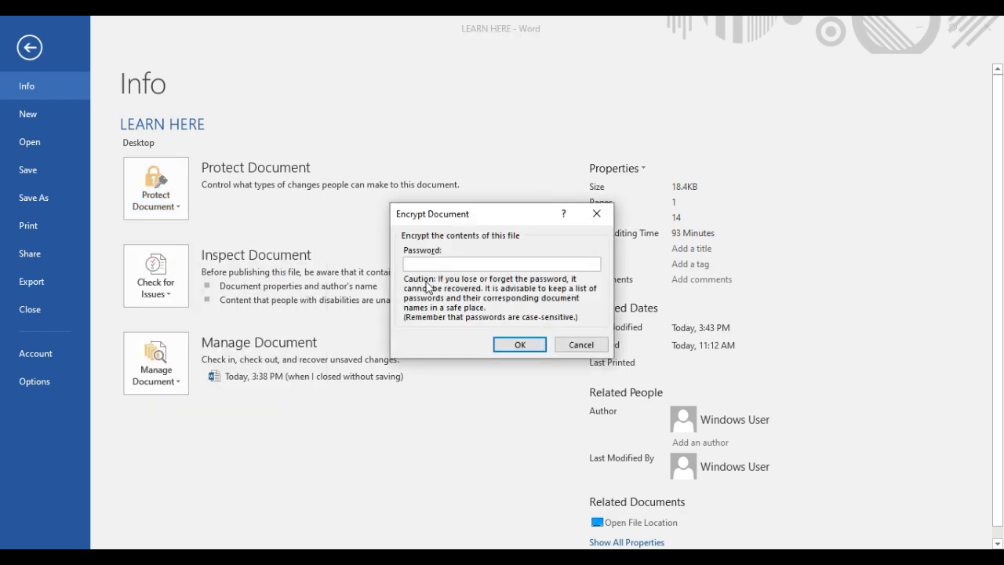
{"action": "type", "text": "123"}
{"action": "left_click", "coordinate": [506, 347]}
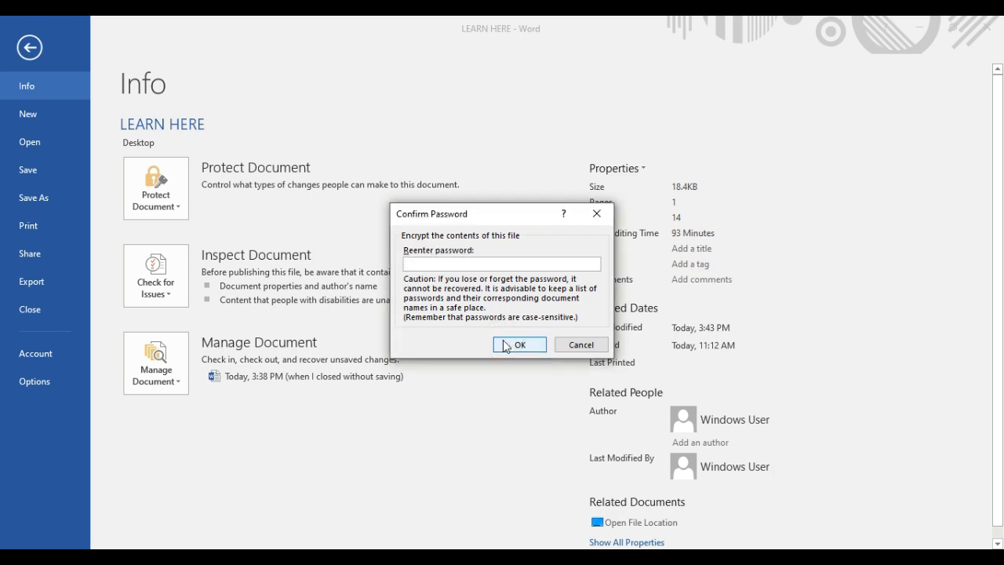
{"action": "type", "text": "123"}
{"action": "left_click", "coordinate": [514, 347]}
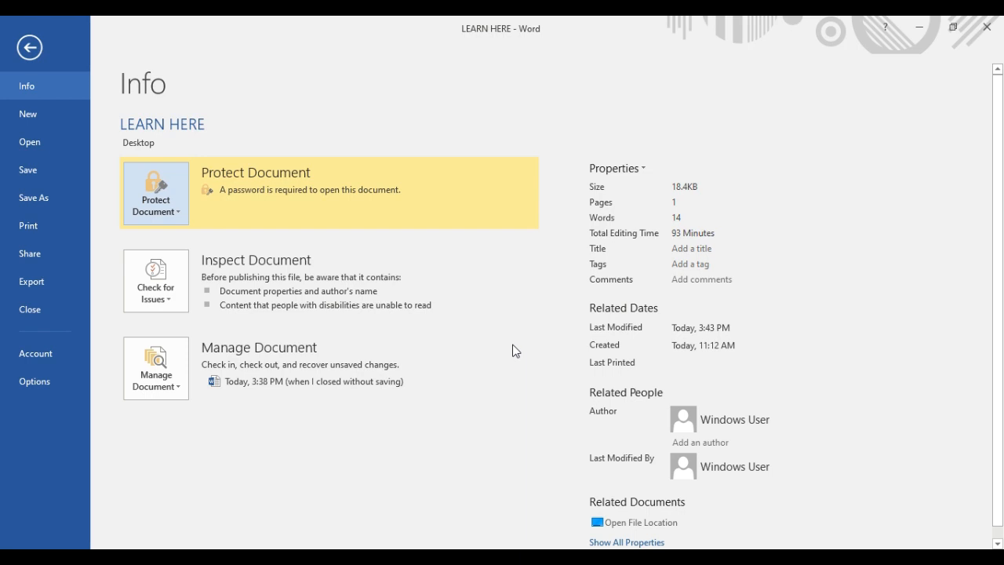
{"action": "left_click", "coordinate": [987, 24]}
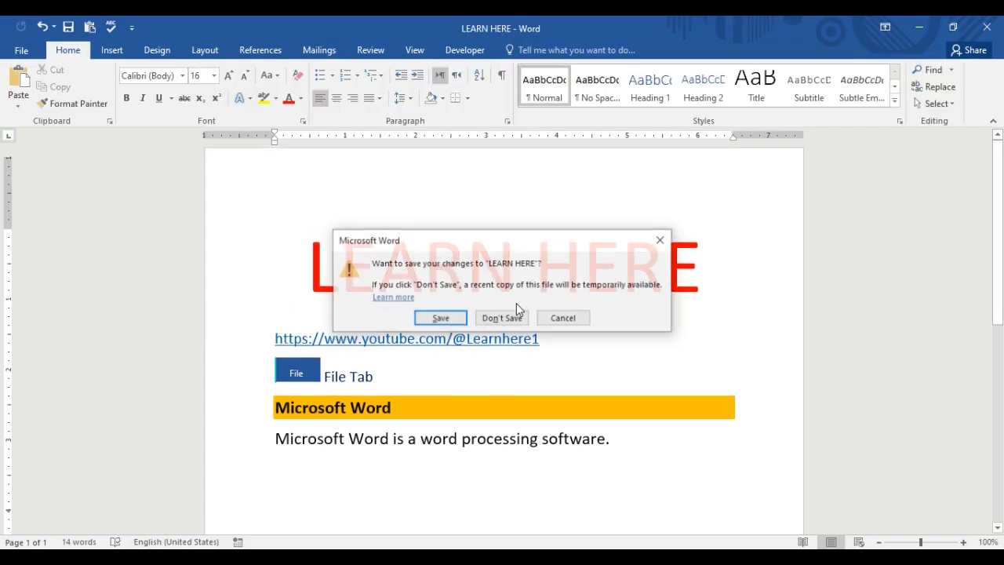
- Save changes on closing, then reopen LEARN HERE from the desktop by entering its password
{"action": "left_click", "coordinate": [440, 319]}
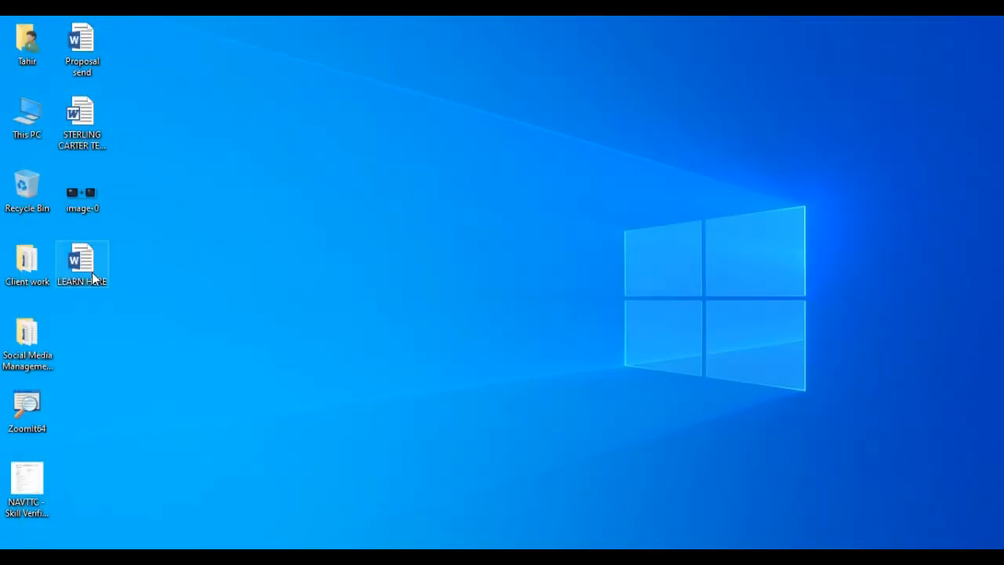
{"action": "double_click", "coordinate": [91, 270]}
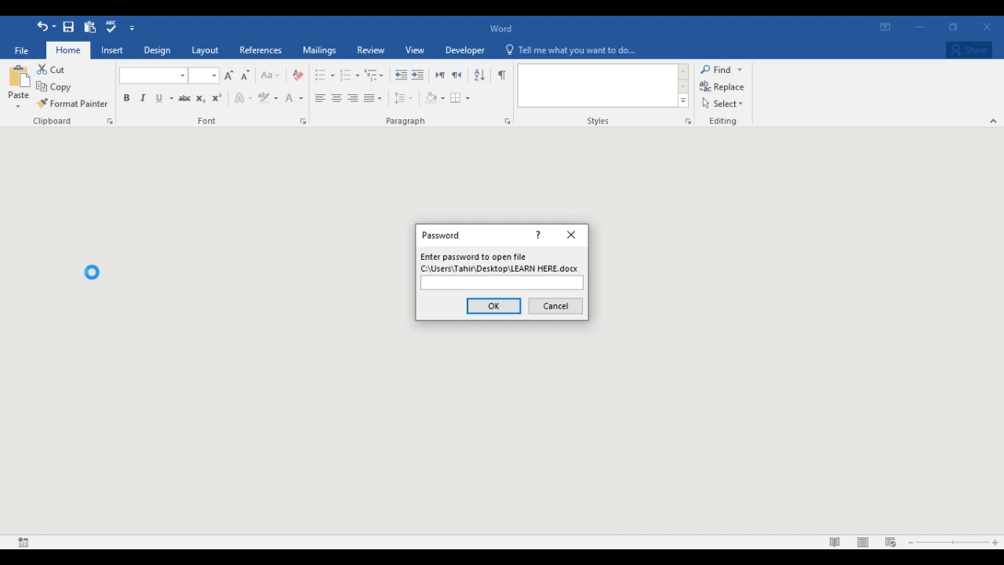
{"action": "type", "text": "123"}
{"action": "left_click", "coordinate": [474, 307]}
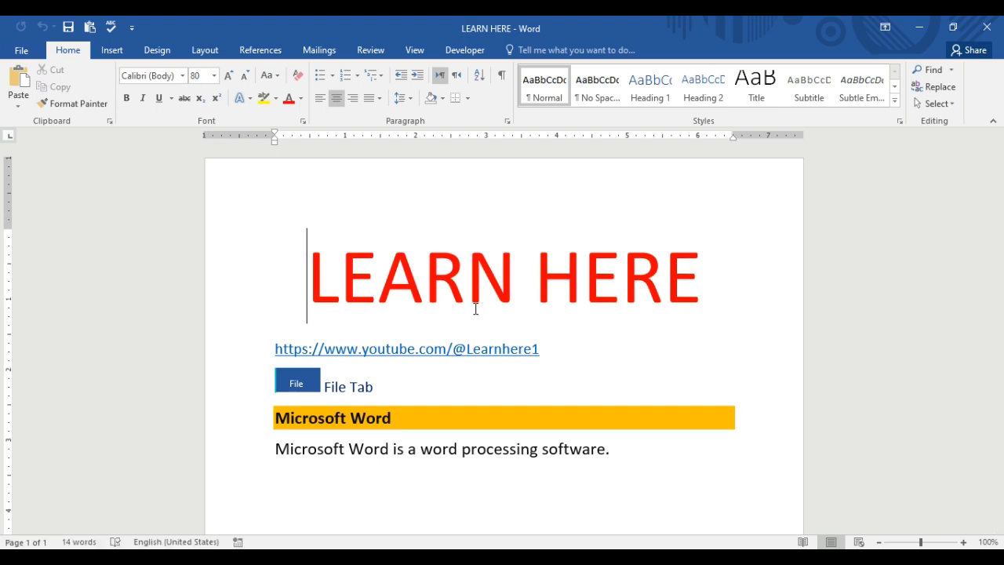
- Clear the password in LEARN HERE's Encrypt with Password dialog and apply the empty password
{"action": "left_click", "coordinate": [24, 50]}
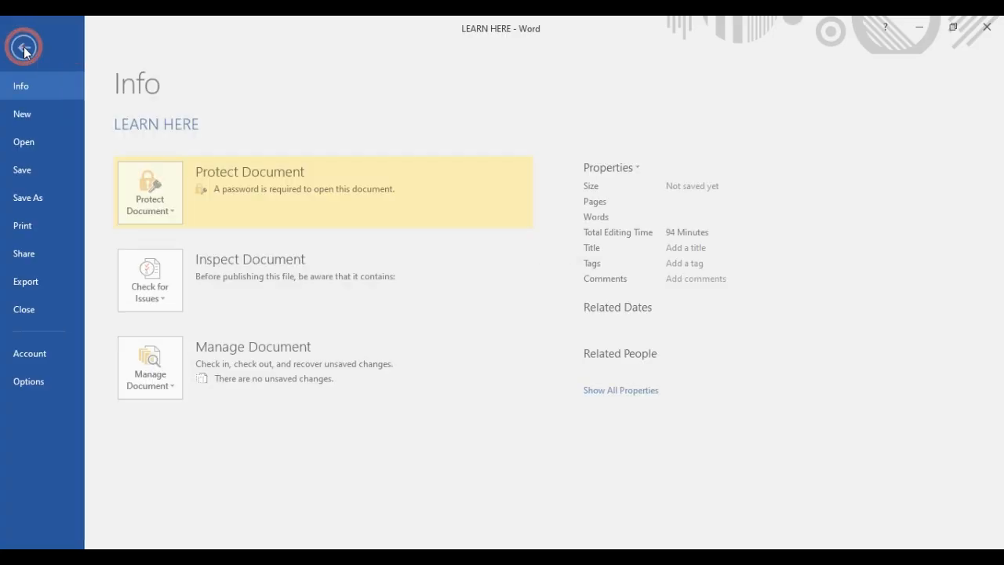
{"action": "left_click", "coordinate": [180, 213]}
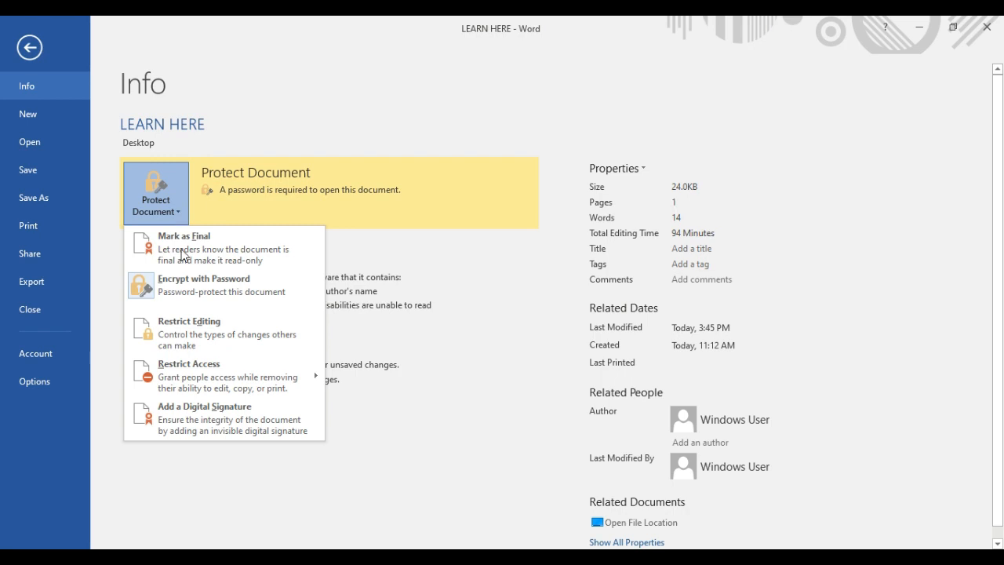
{"action": "left_click", "coordinate": [184, 284]}
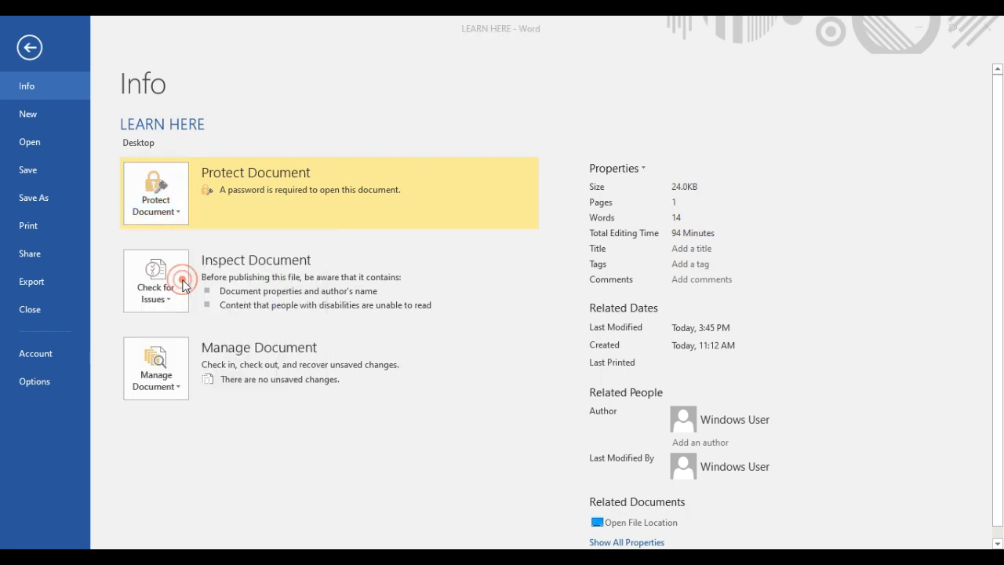
{"action": "left_click", "coordinate": [442, 265]}
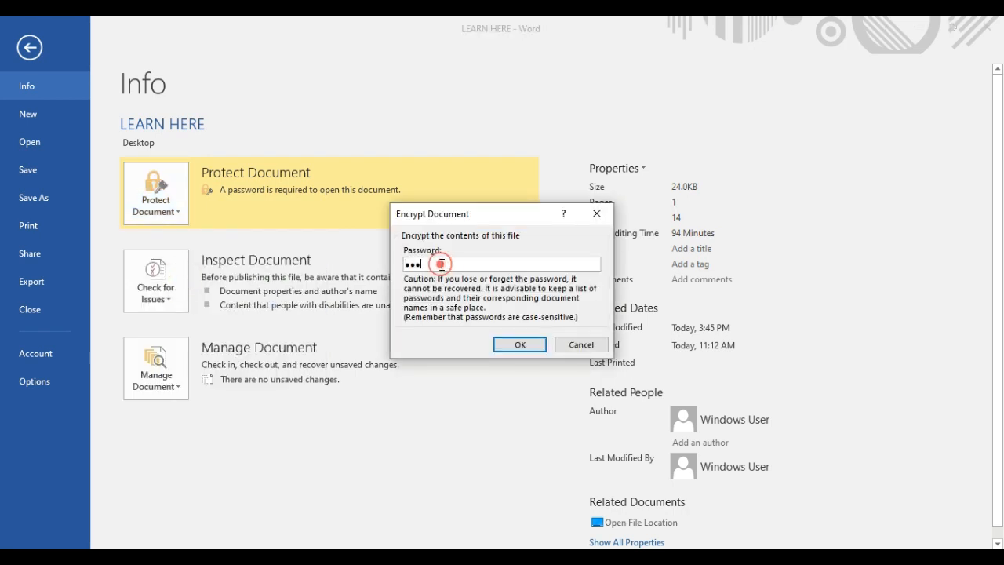
{"action": "key", "text": "BackSpace"}
{"action": "key", "text": "BackSpace"}
{"action": "key", "text": "BackSpace"}
{"action": "left_click", "coordinate": [514, 346]}
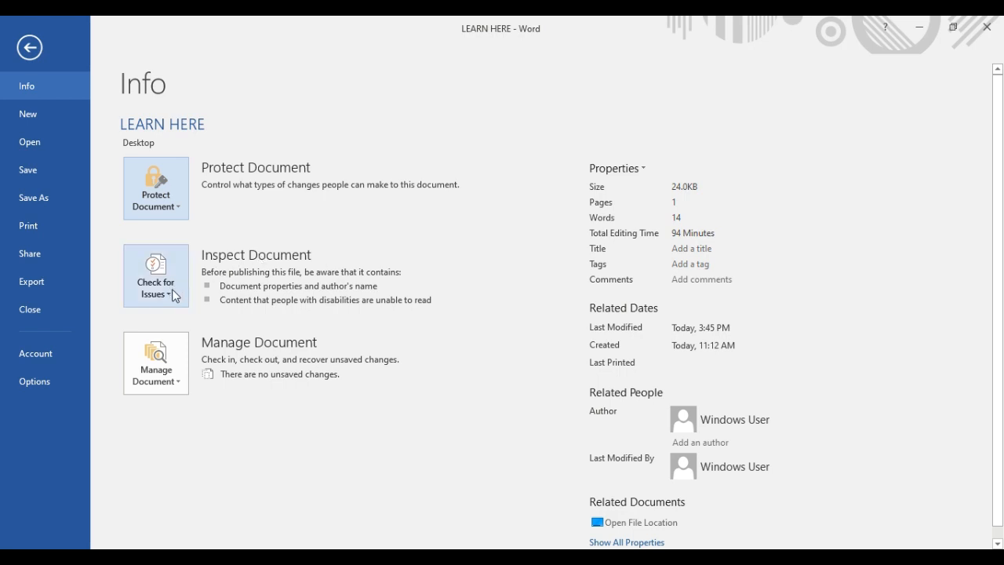
- Bring up the Check for Issues inspection options on the Info page and dismiss them
{"action": "left_click", "coordinate": [173, 294]}
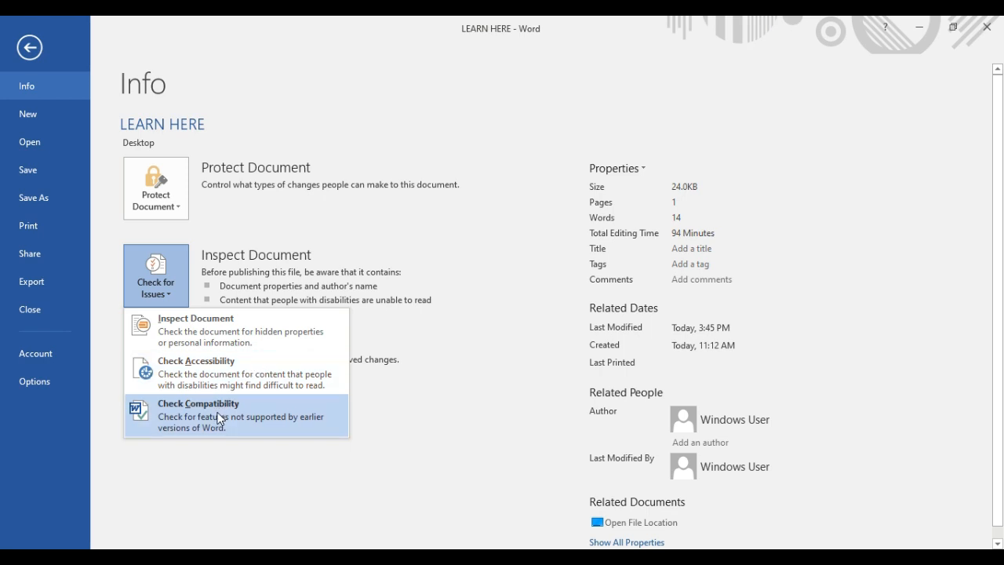
{"action": "left_click", "coordinate": [461, 336]}
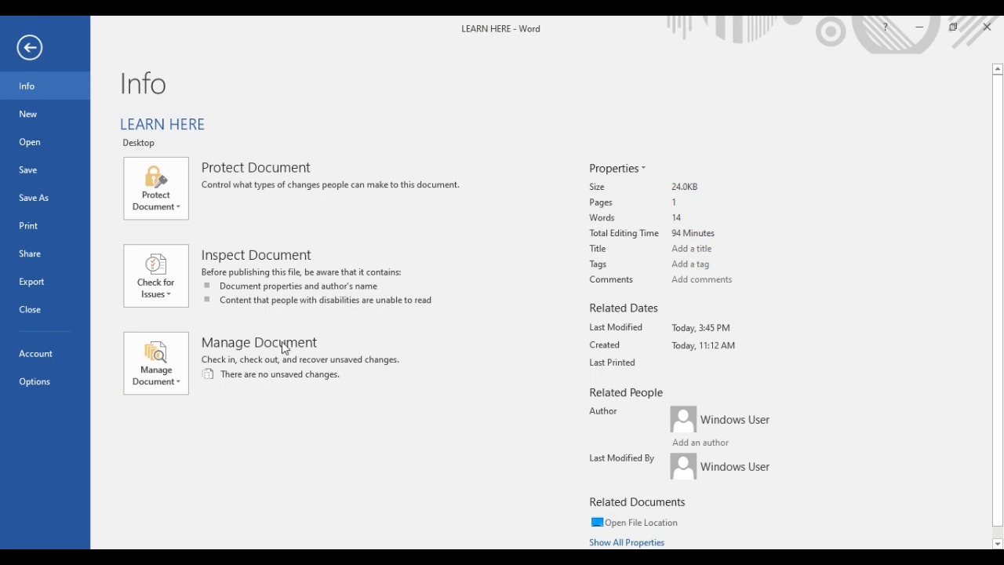
- Use Manage Document > Recover Unsaved Documents to open the 23/01/24 1:07 PM unsaved file
{"action": "left_click", "coordinate": [181, 385]}
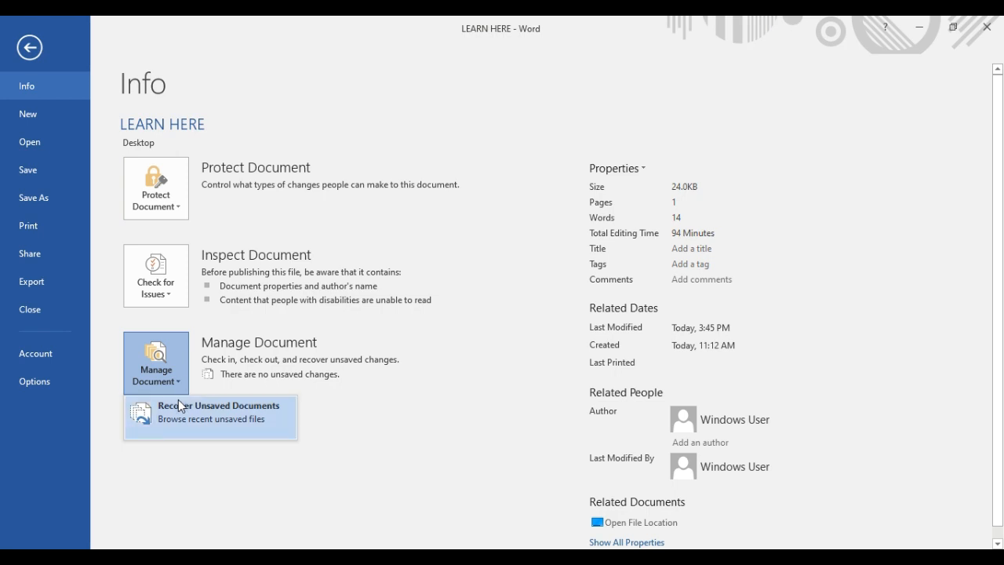
{"action": "left_click", "coordinate": [179, 405]}
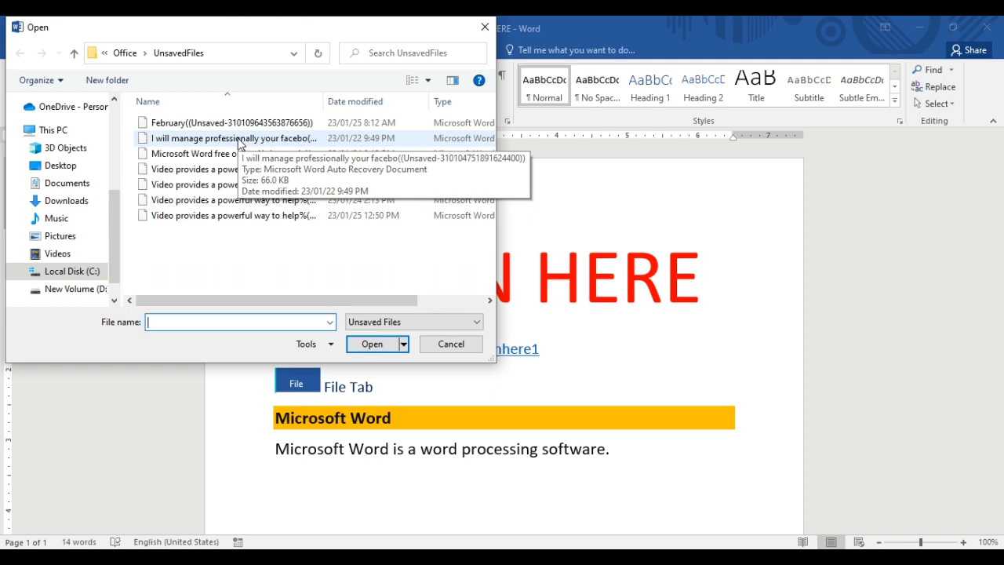
{"action": "left_click", "coordinate": [220, 188]}
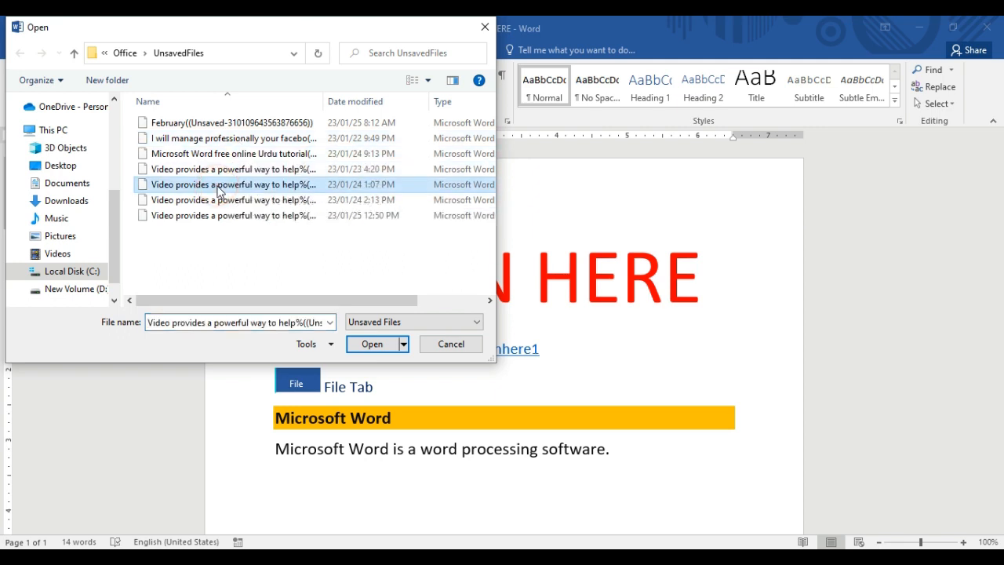
{"action": "left_click", "coordinate": [391, 345]}
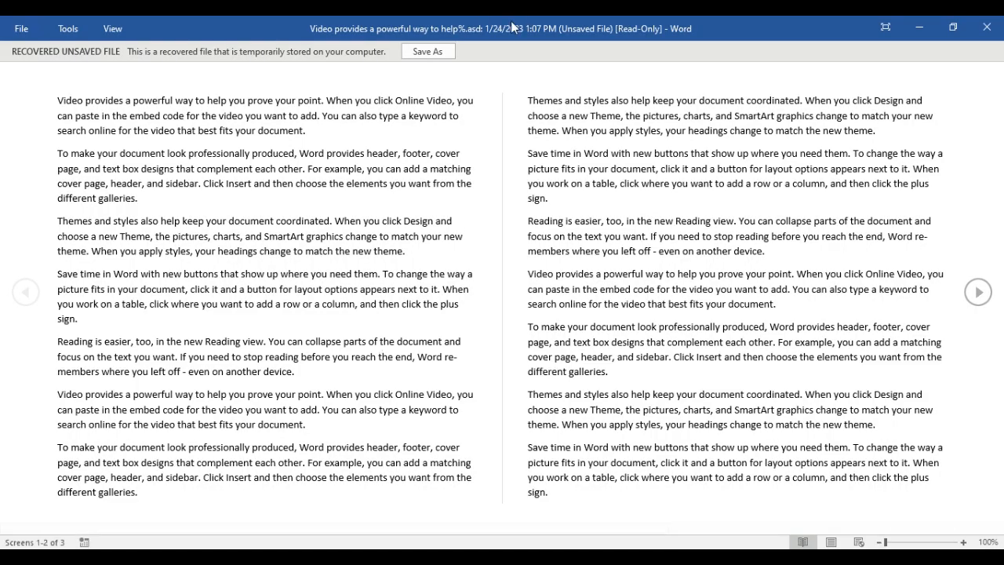
- Save As the recovered file into the Desktop folder with the file name 'Demo'
{"action": "left_click", "coordinate": [427, 52]}
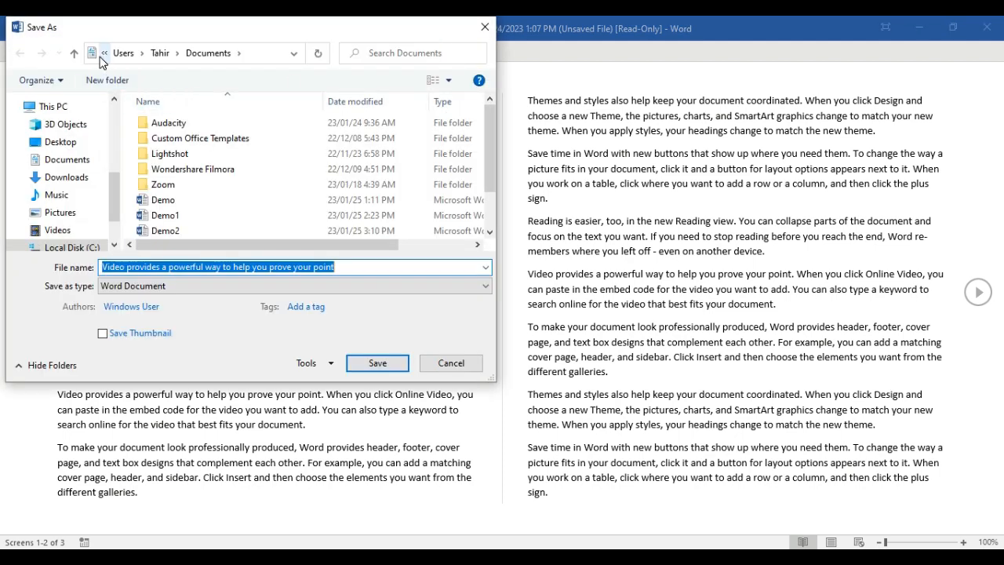
{"action": "left_click", "coordinate": [100, 59]}
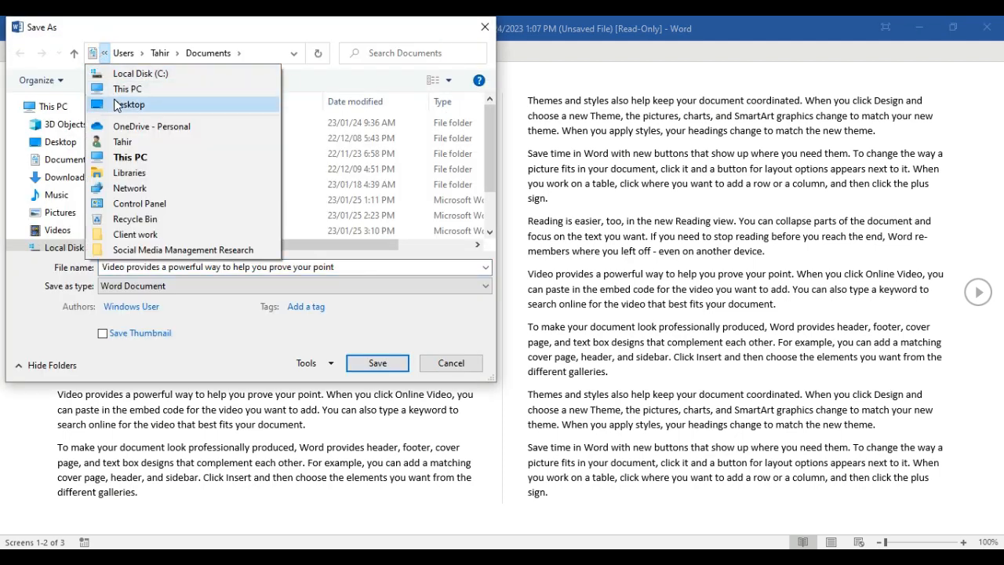
{"action": "left_click", "coordinate": [118, 104]}
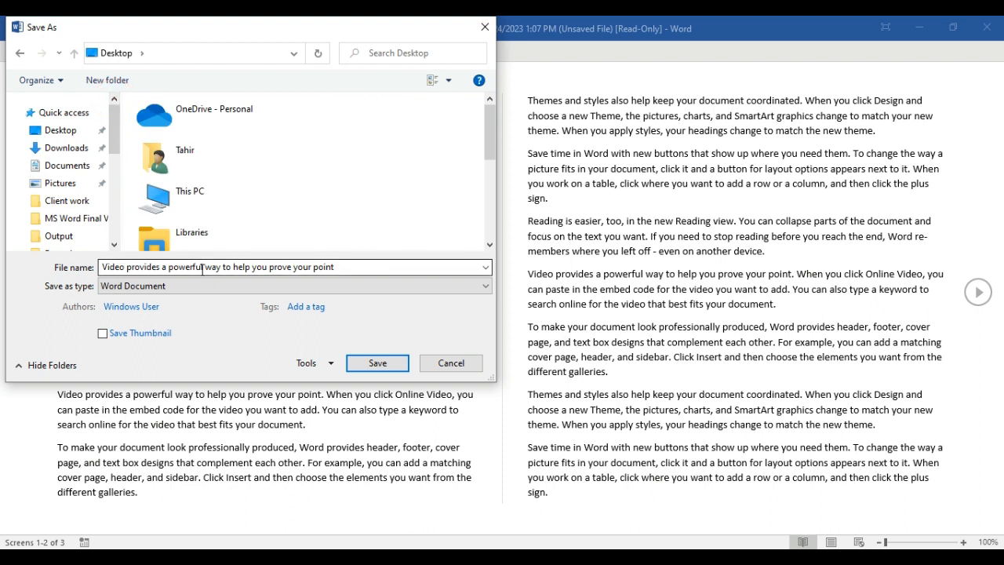
{"action": "type", "text": "De"}
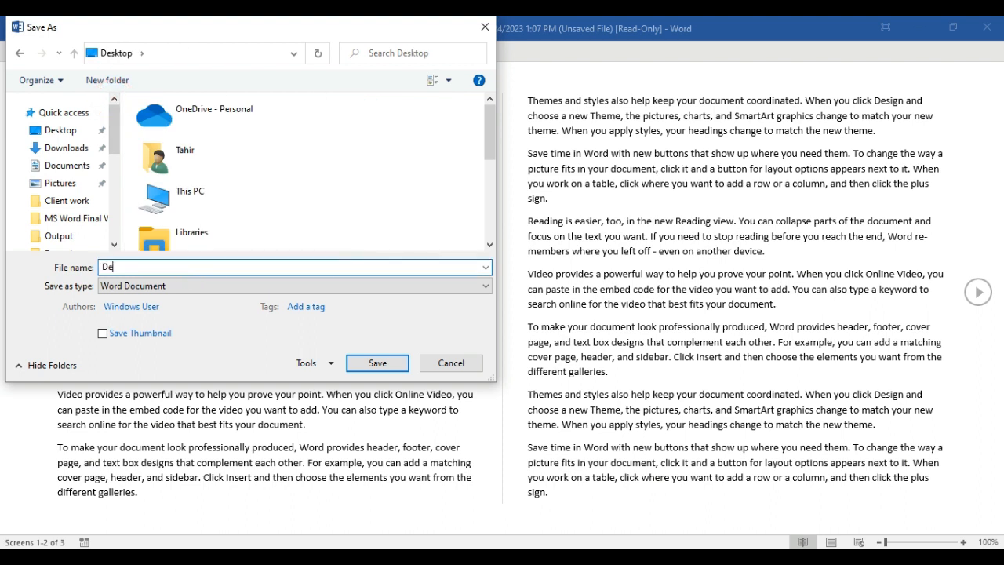
{"action": "type", "text": "mo"}
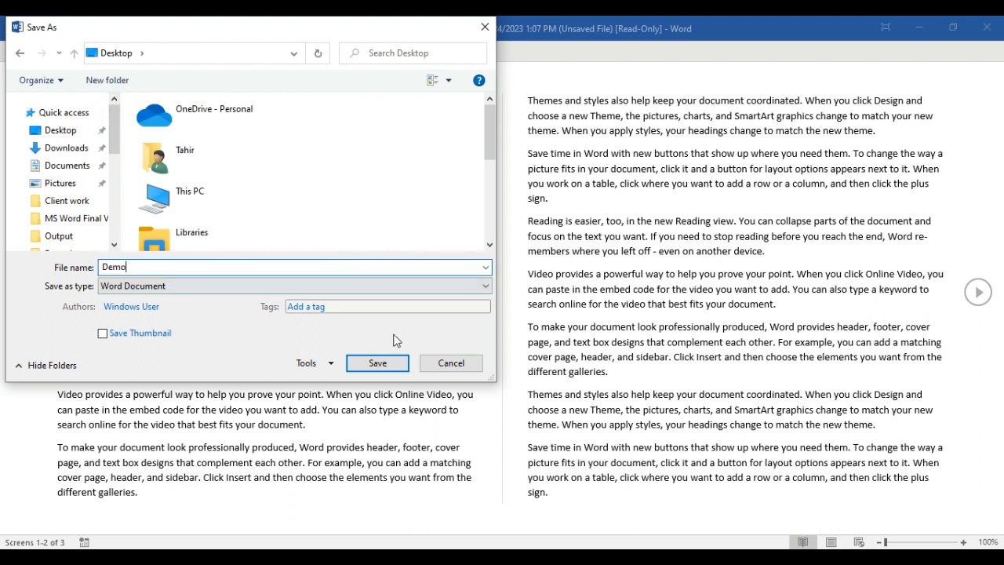
{"action": "left_click", "coordinate": [377, 363]}
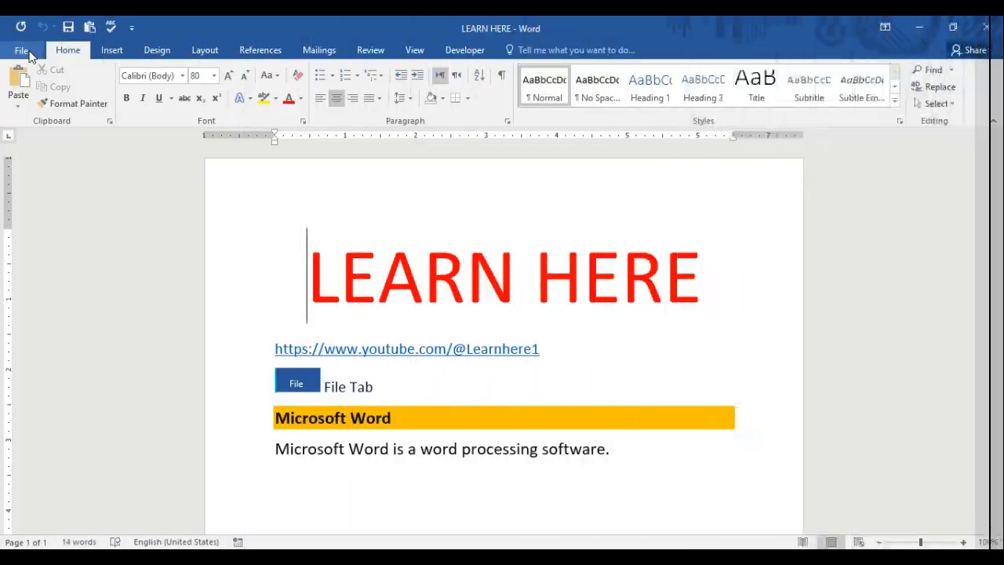
- Create Document1 from the Blank document template under File > New
{"action": "left_click", "coordinate": [29, 51]}
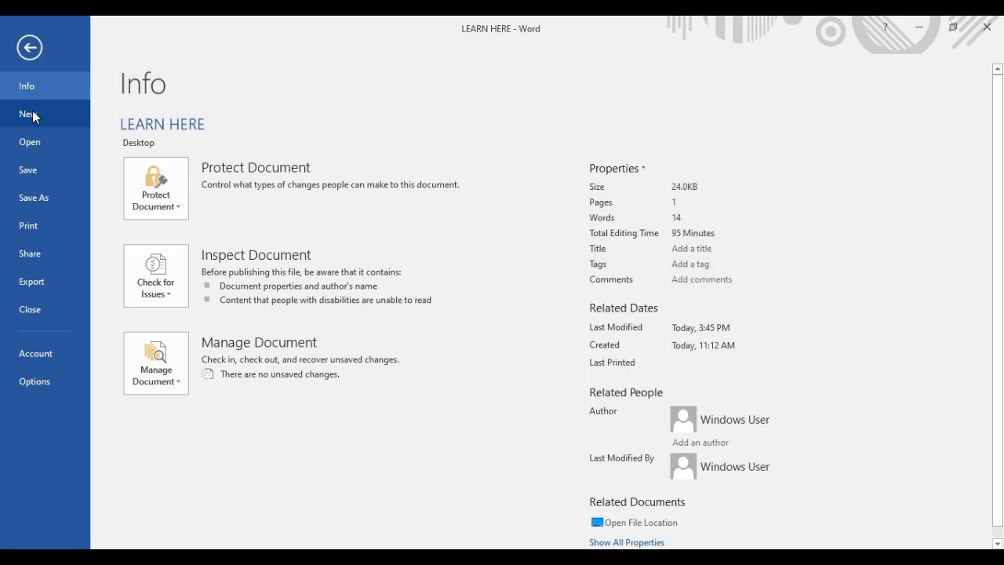
{"action": "left_click", "coordinate": [33, 116]}
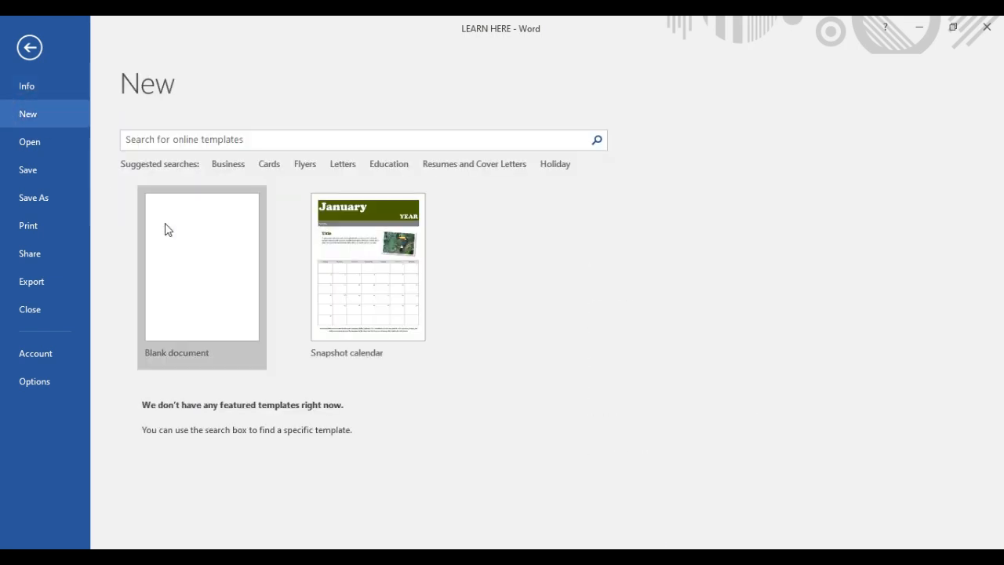
{"action": "left_click", "coordinate": [192, 234]}
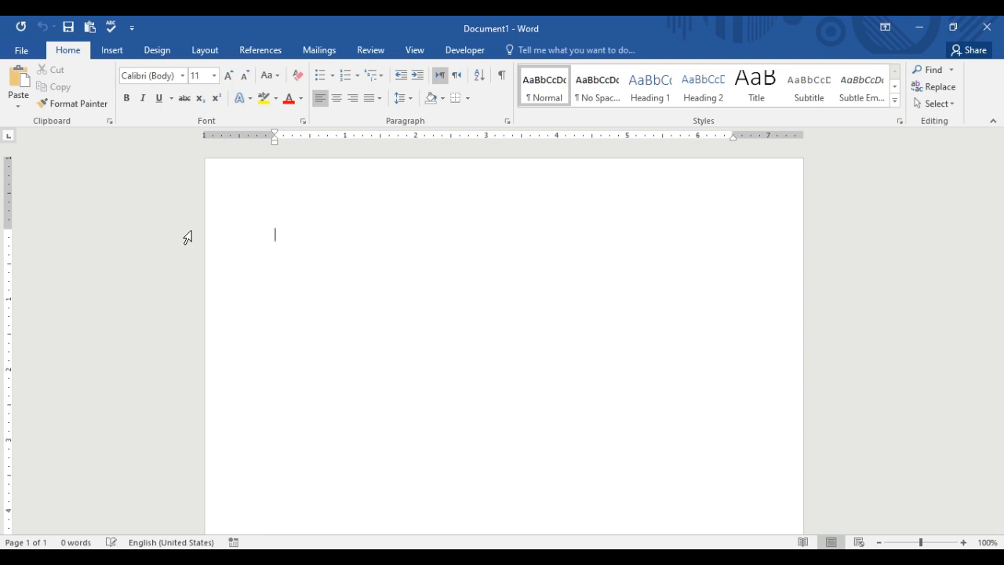
- Fill Document1 with five paragraphs of sample text using =rand() and show its Info page
{"action": "type", "text": "="}
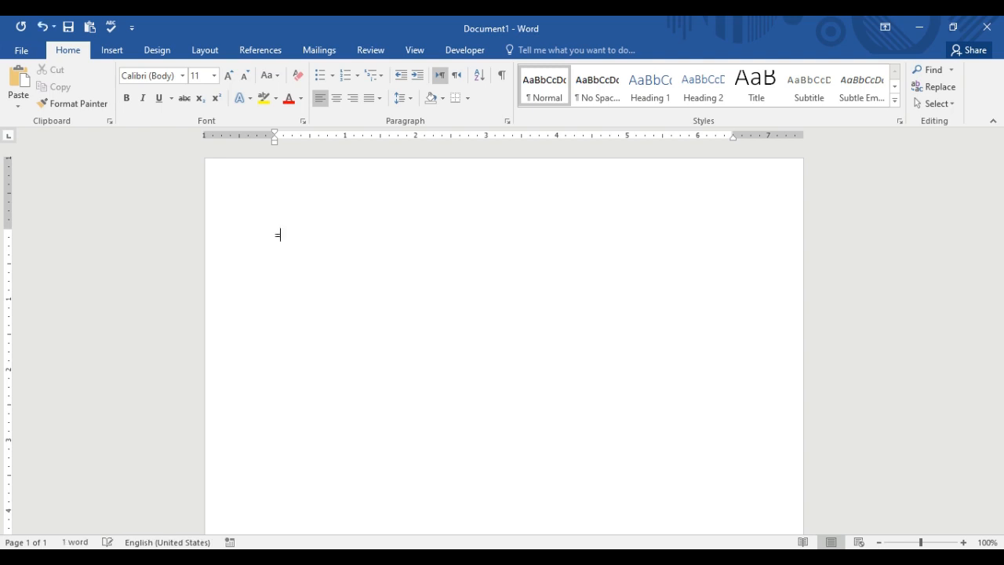
{"action": "type", "text": "rand()"}
{"action": "key", "text": "Return"}
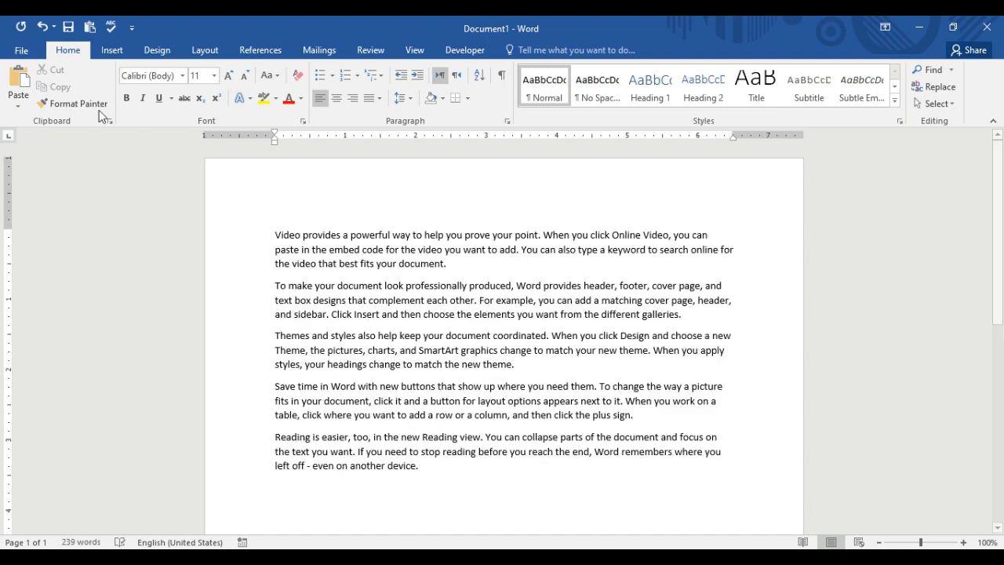
{"action": "left_click", "coordinate": [19, 54]}
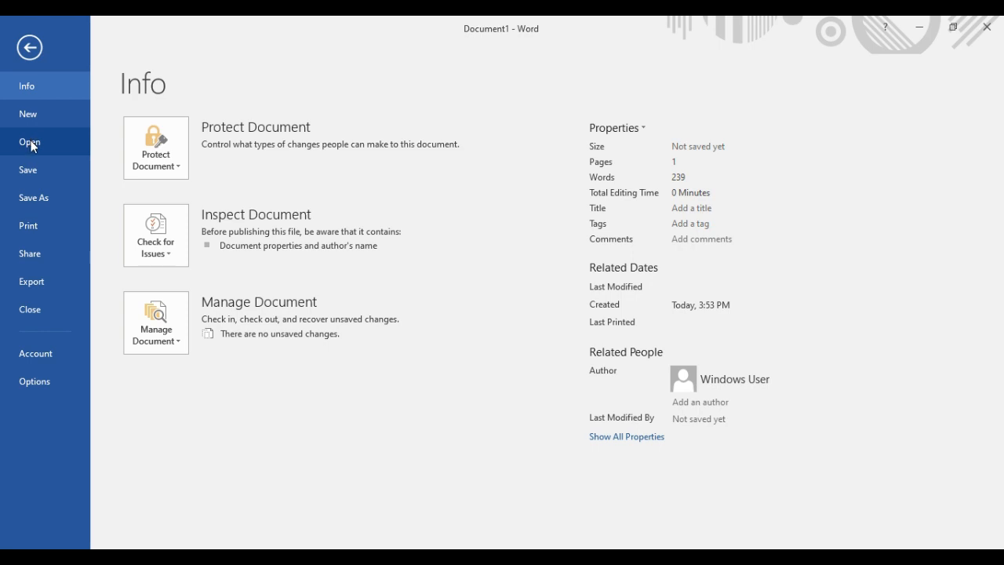
- Open the Demo file from Documents via Recent, then close it to return to Document1
{"action": "left_click", "coordinate": [32, 141]}
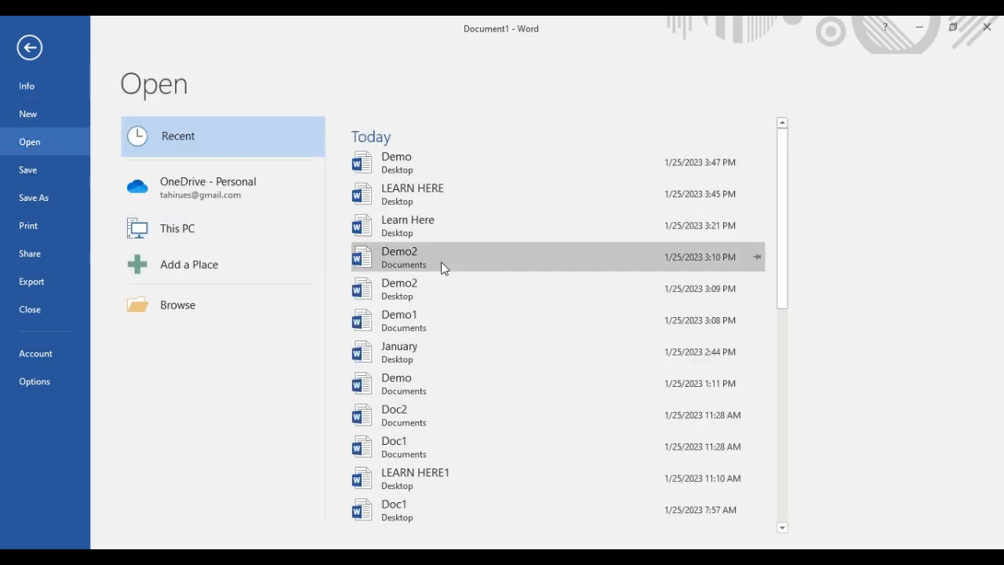
{"action": "scroll", "coordinate": [441, 269], "scroll_direction": "down", "scroll_amount": 1}
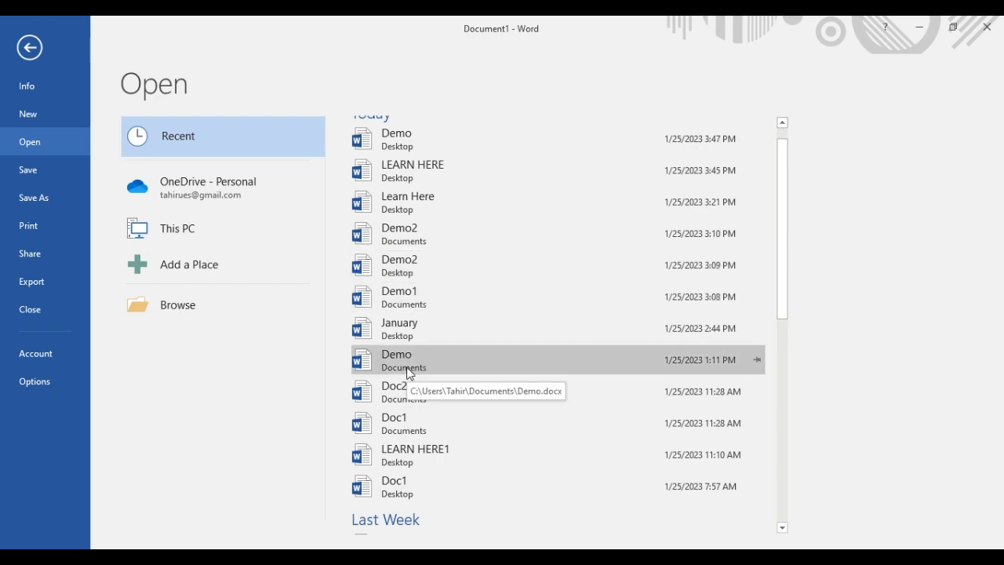
{"action": "left_click", "coordinate": [407, 373]}
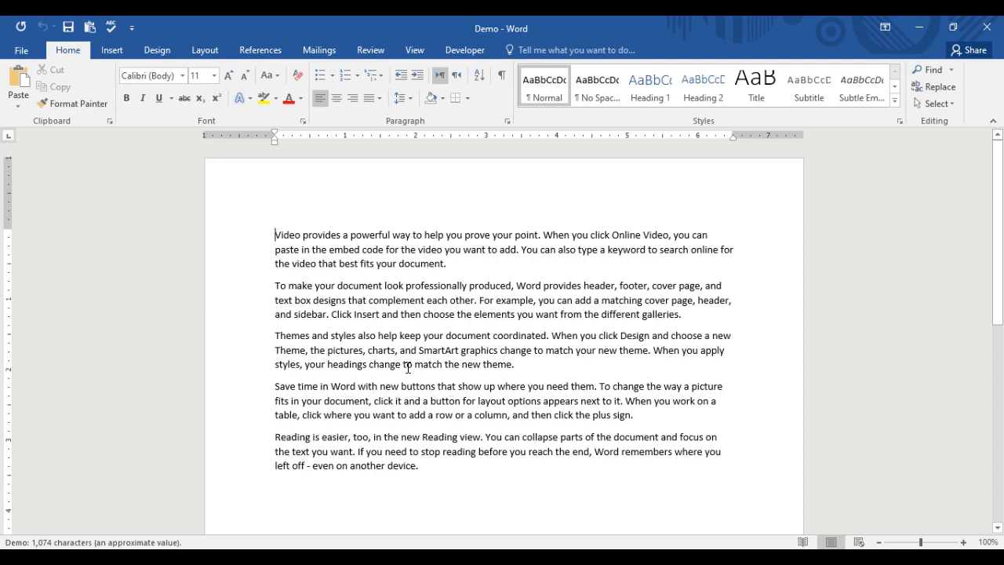
{"action": "left_click", "coordinate": [28, 52]}
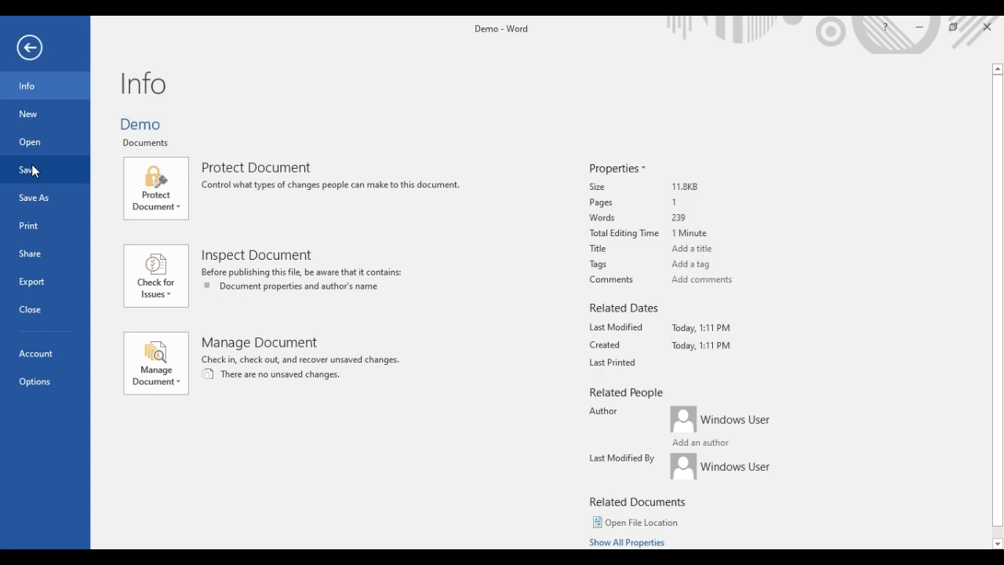
{"action": "left_click", "coordinate": [33, 317]}
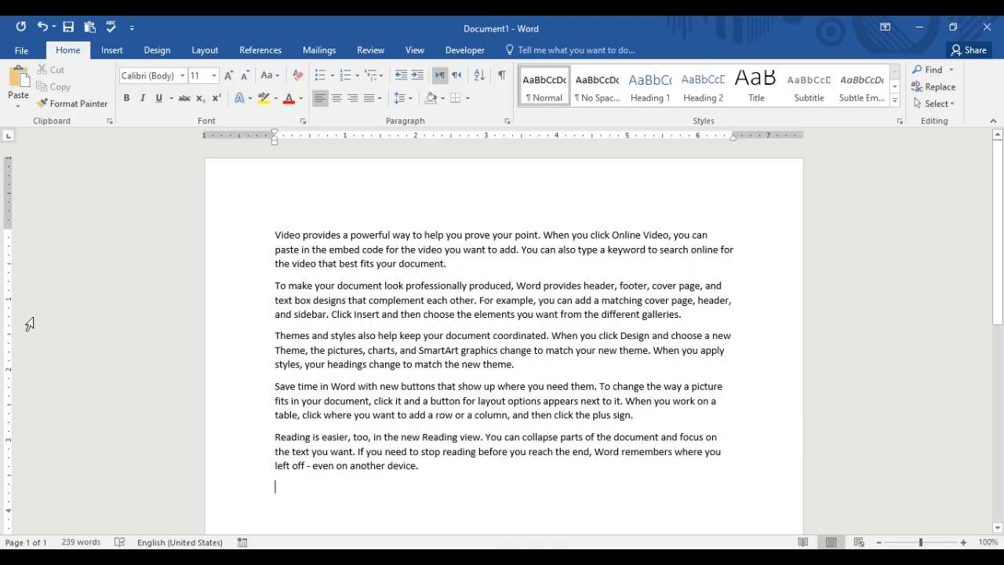
- Save Document1 to the Desktop as a Word document, using the author's name as the file name
{"action": "left_click", "coordinate": [24, 50]}
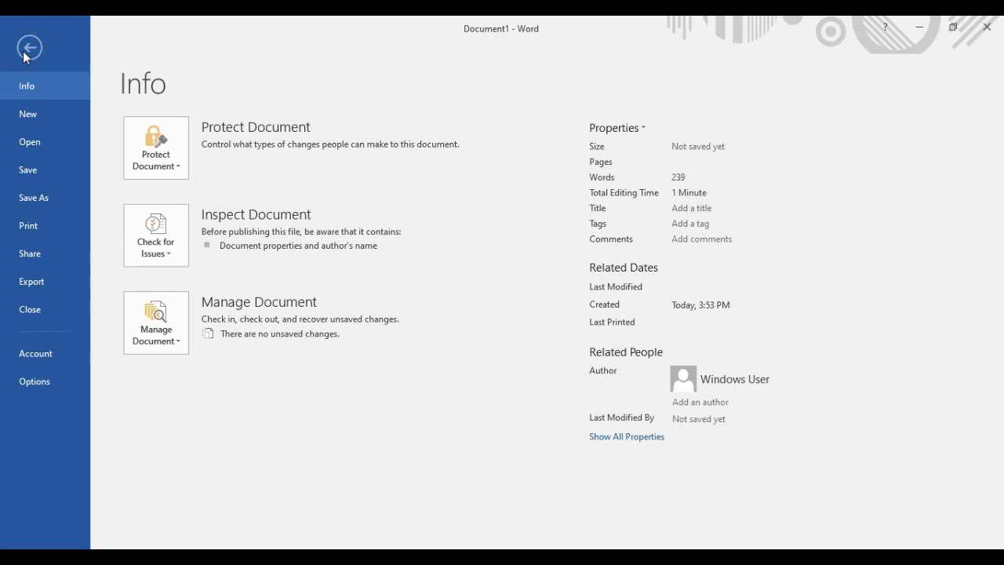
{"action": "left_click", "coordinate": [26, 167]}
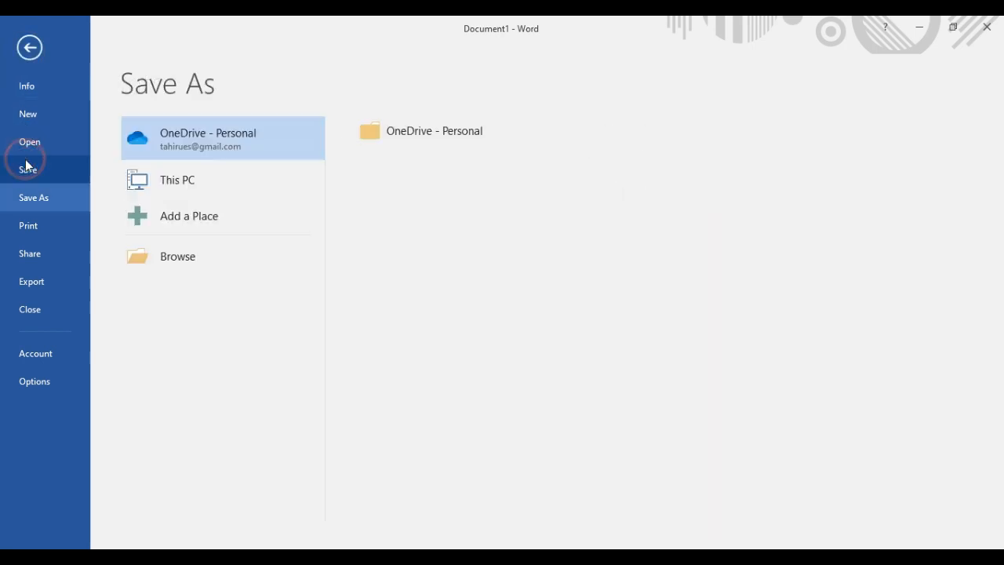
{"action": "left_click", "coordinate": [202, 257]}
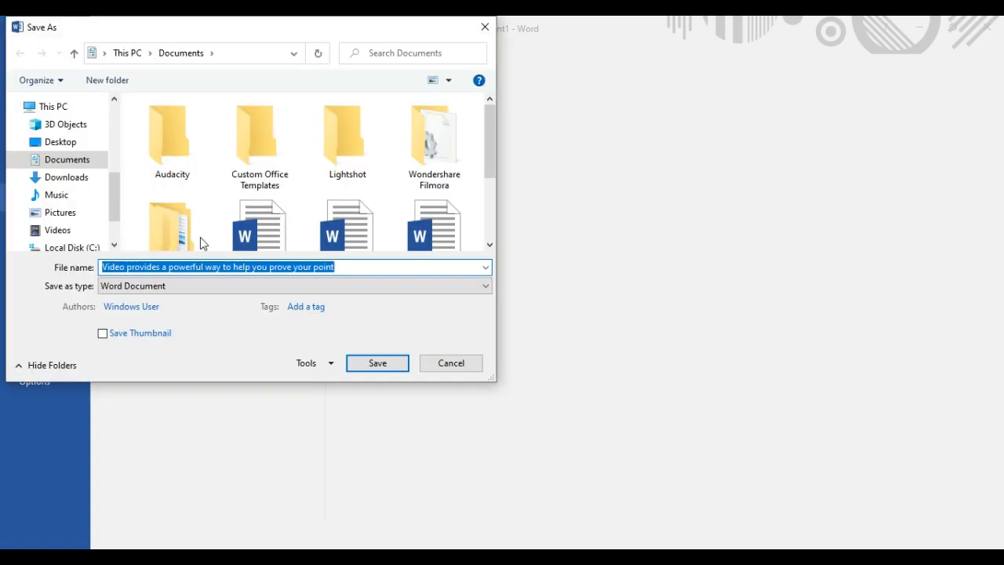
{"action": "left_click", "coordinate": [105, 53]}
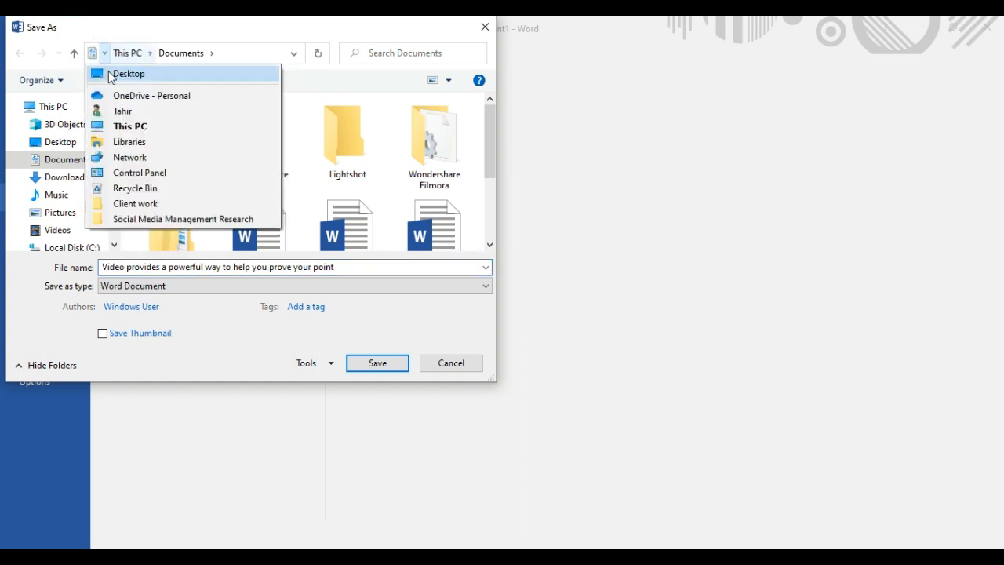
{"action": "left_click", "coordinate": [118, 73]}
{"action": "left_click", "coordinate": [154, 268]}
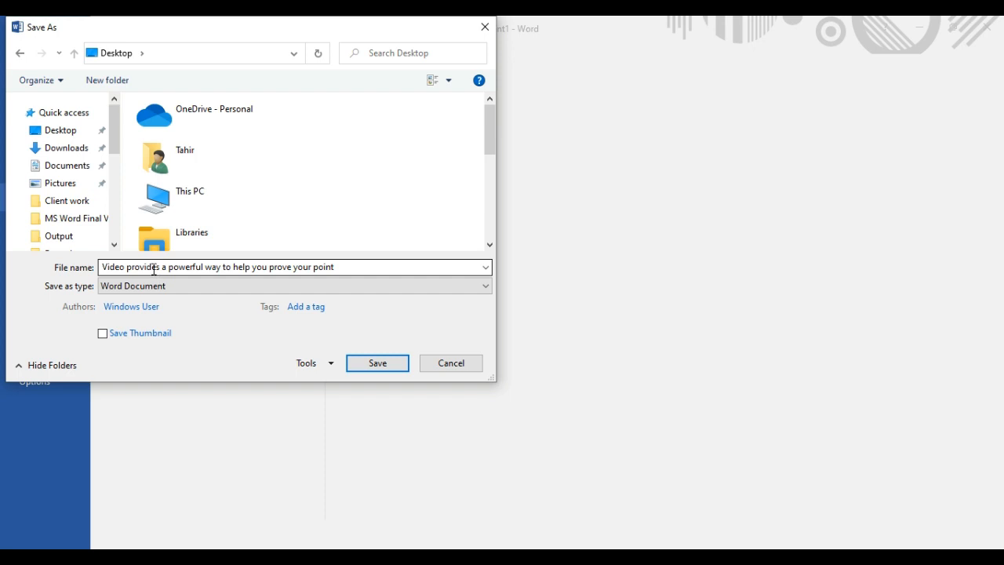
{"action": "triple_click", "coordinate": [154, 268]}
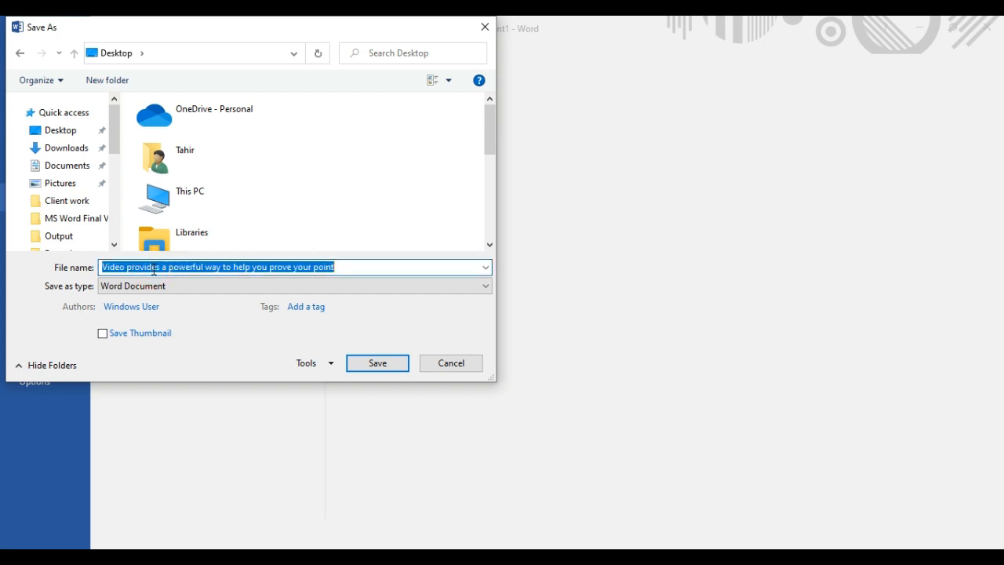
{"action": "type", "text": "L"}
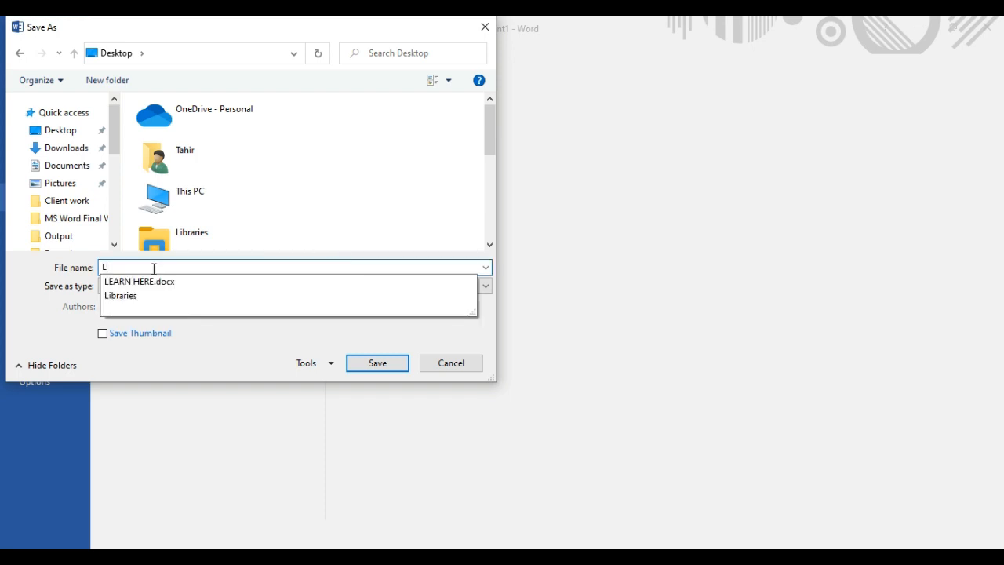
{"action": "key", "text": "BackSpace"}
{"action": "type", "text": "Tahir"}
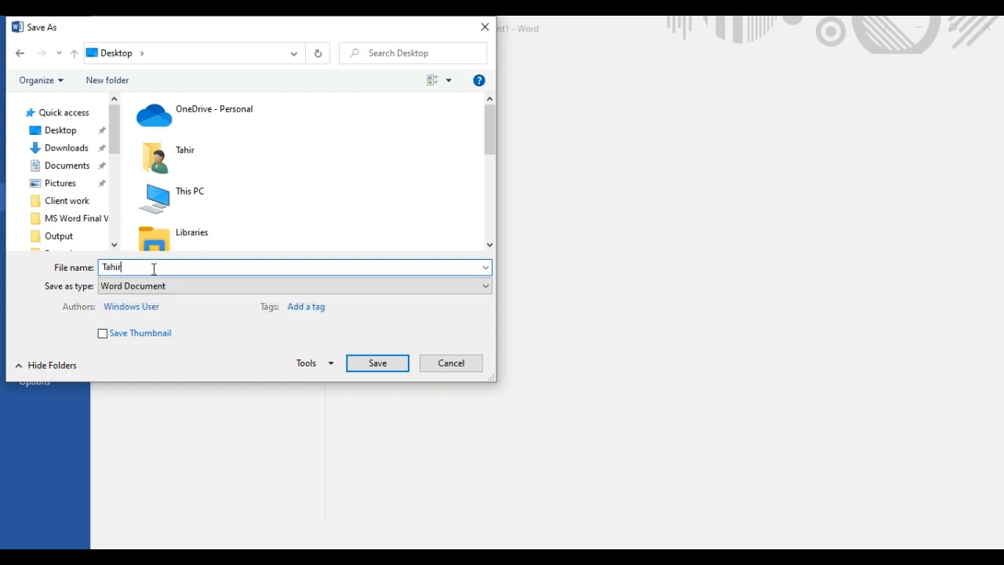
{"action": "type", "text": " Amin"}
{"action": "left_click", "coordinate": [364, 361]}
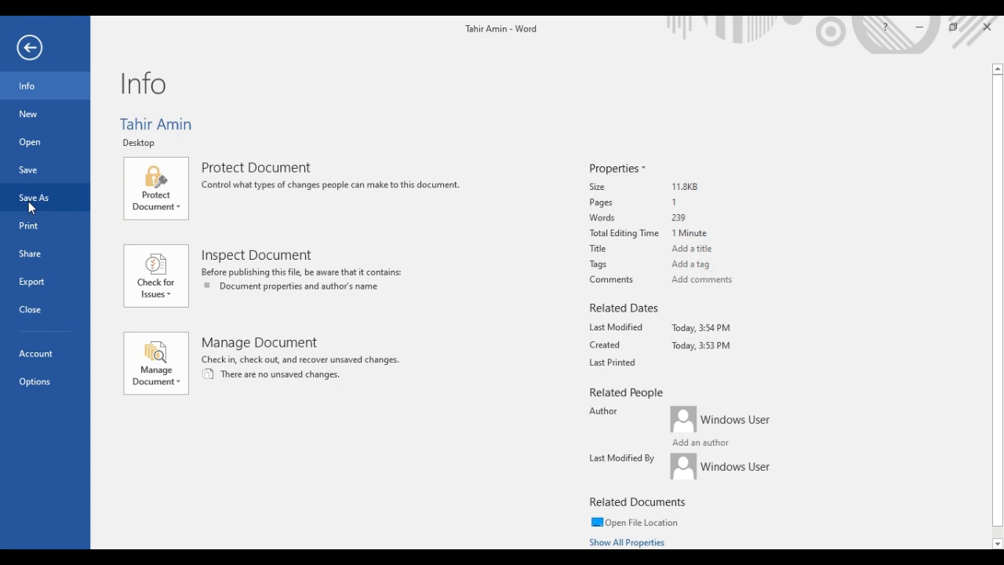
- Save a copy into the Documents folder and view its Info page showing 239 words, 11.8KB
{"action": "left_click", "coordinate": [29, 204]}
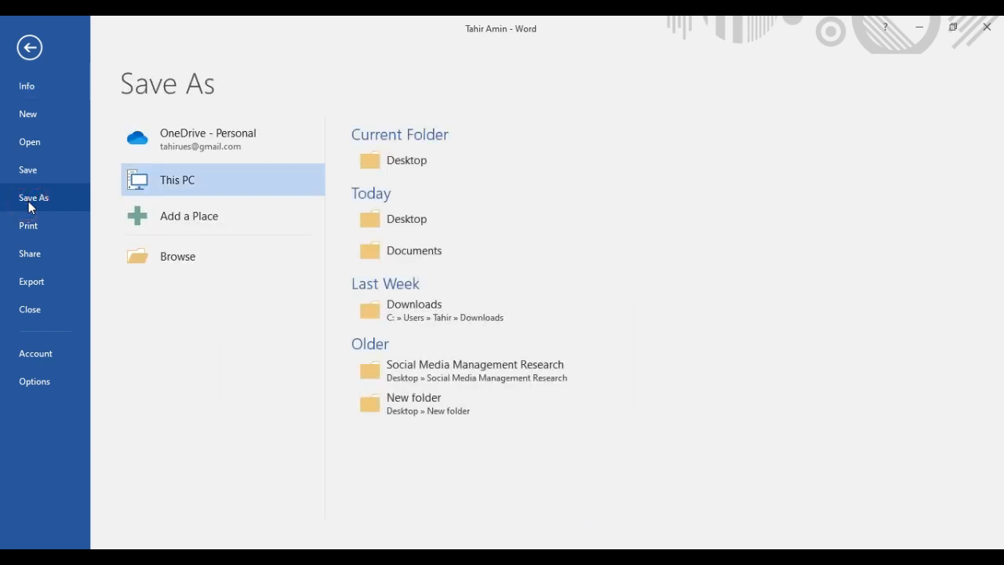
{"action": "left_click", "coordinate": [151, 267]}
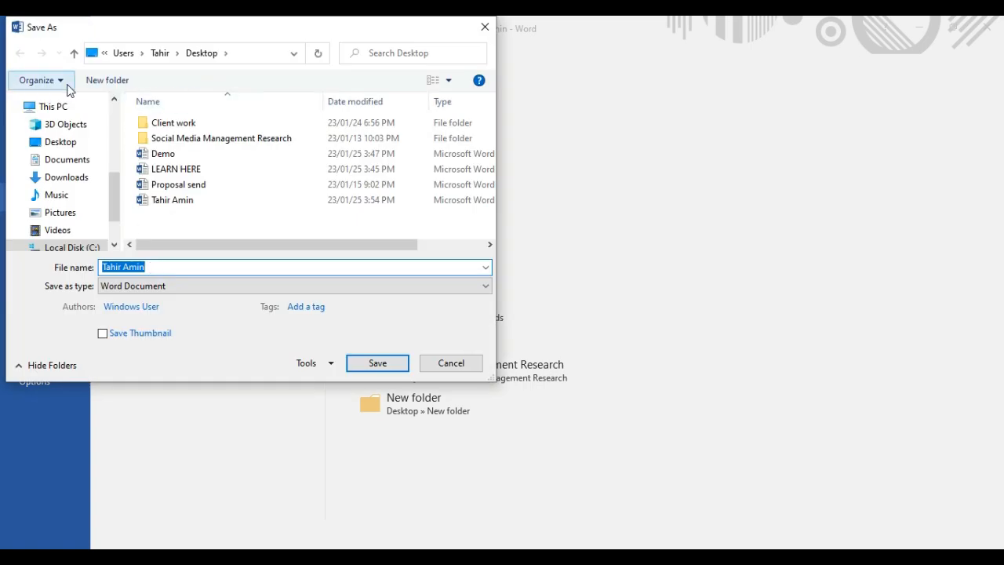
{"action": "left_click", "coordinate": [68, 159]}
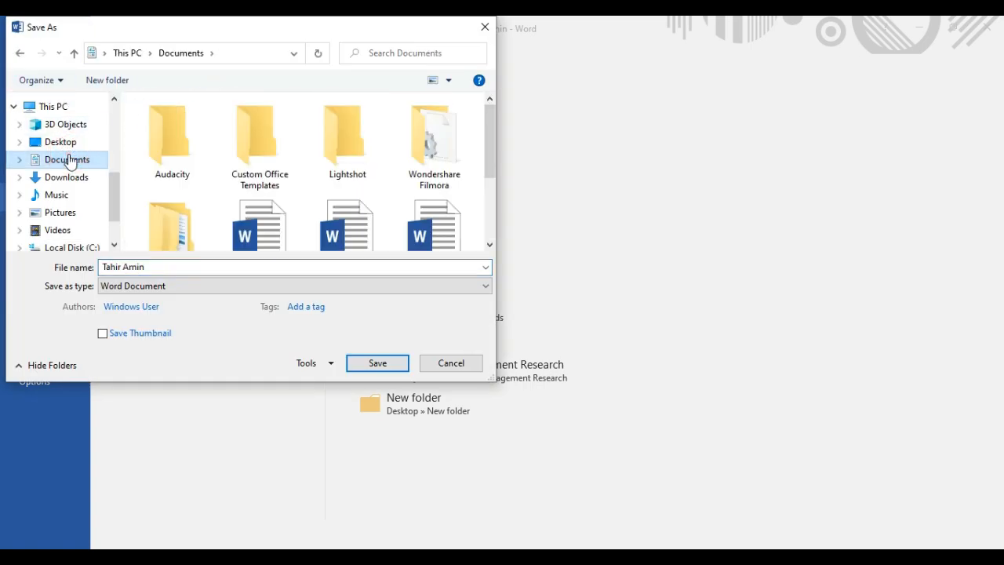
{"action": "left_click", "coordinate": [378, 364]}
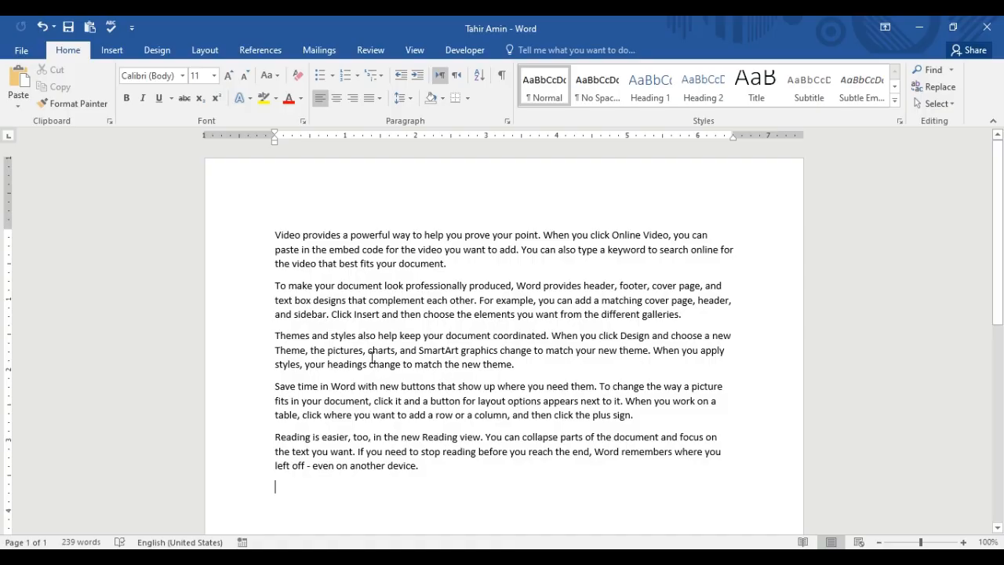
{"action": "left_click", "coordinate": [26, 51]}
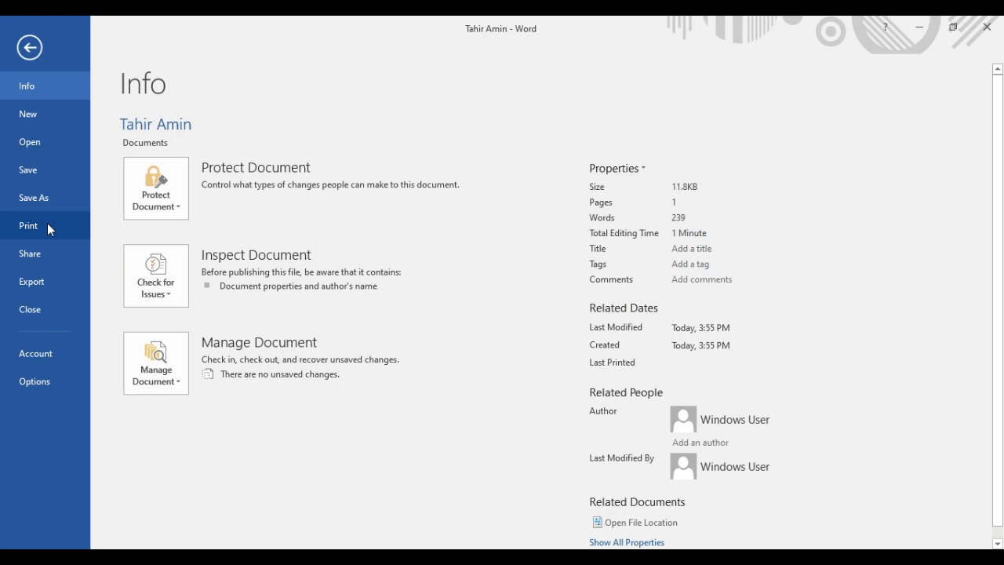
- Review the Print preview and Share options, ending on the Export page
{"action": "left_click", "coordinate": [47, 226]}
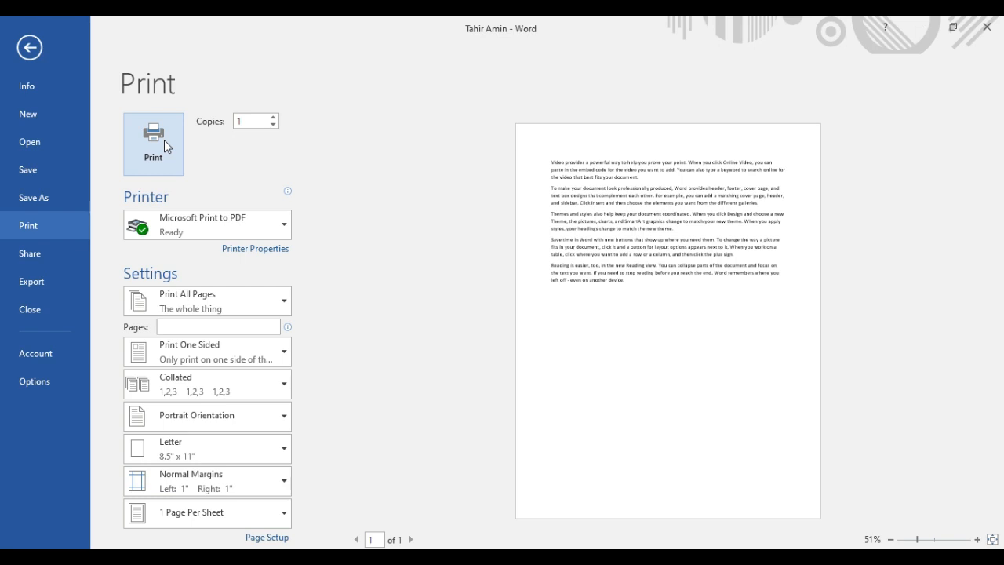
{"action": "left_click", "coordinate": [30, 253]}
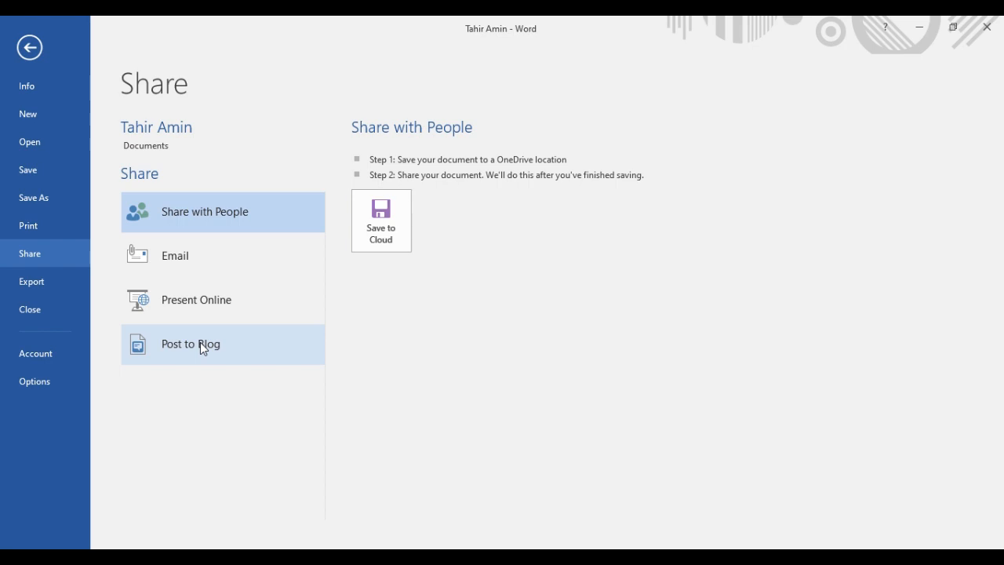
{"action": "left_click", "coordinate": [31, 282]}
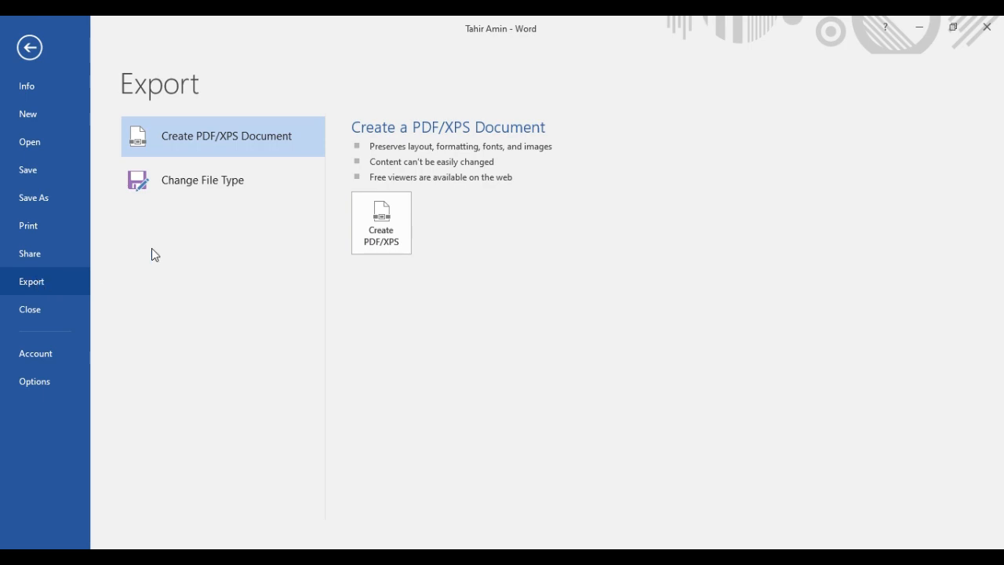
- Publish the document as a PDF into Documents under the suggested name, opening it afterwards
{"action": "left_click", "coordinate": [363, 223]}
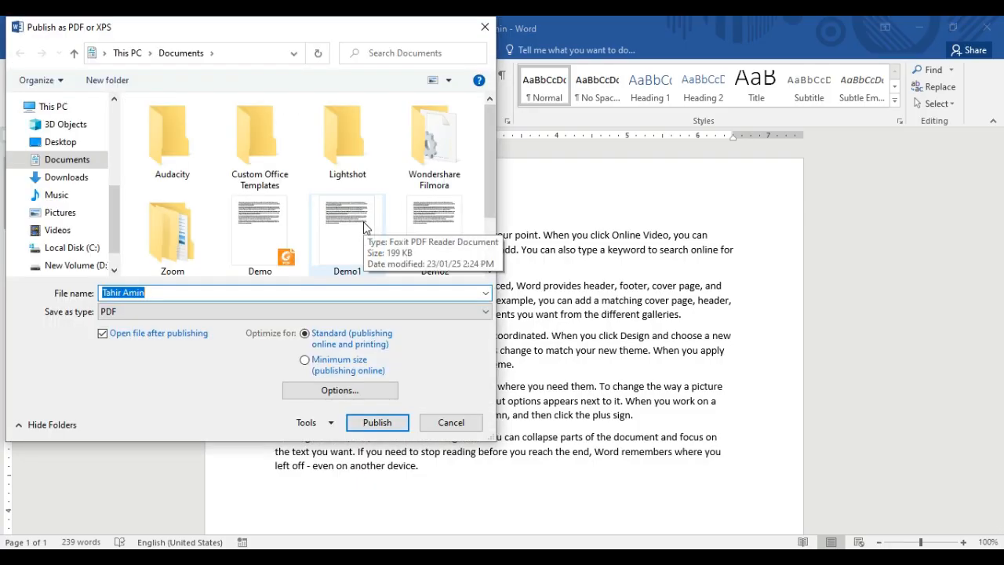
{"action": "left_click", "coordinate": [197, 296]}
{"action": "left_click", "coordinate": [396, 421]}
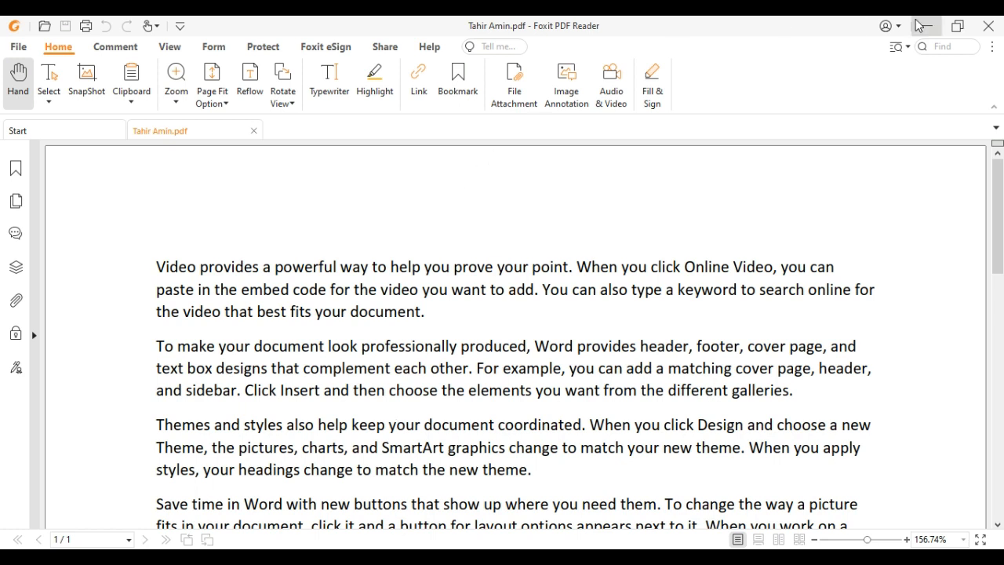
- Close the PDF viewer and close the current document in Word
{"action": "left_click", "coordinate": [987, 25]}
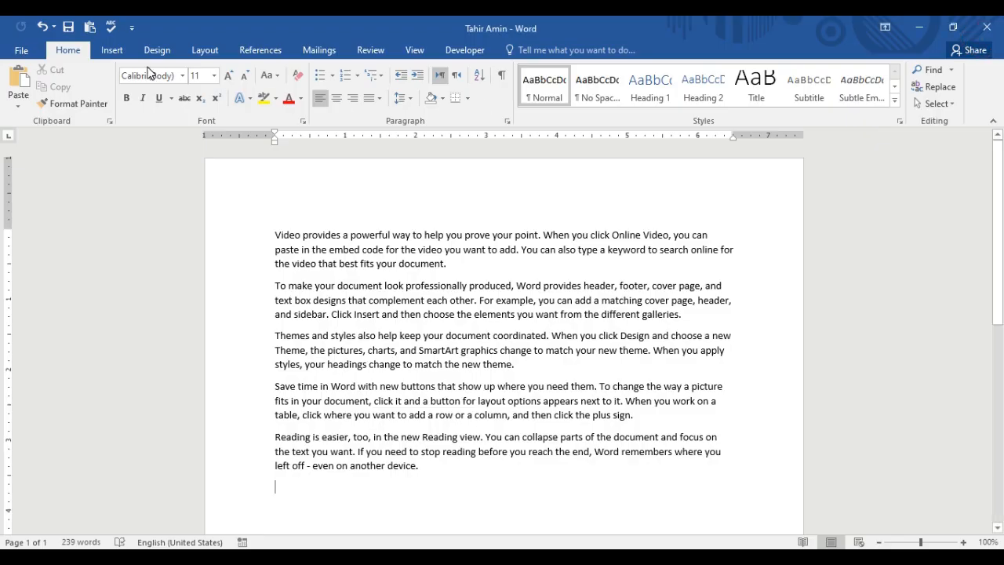
{"action": "left_click", "coordinate": [23, 51]}
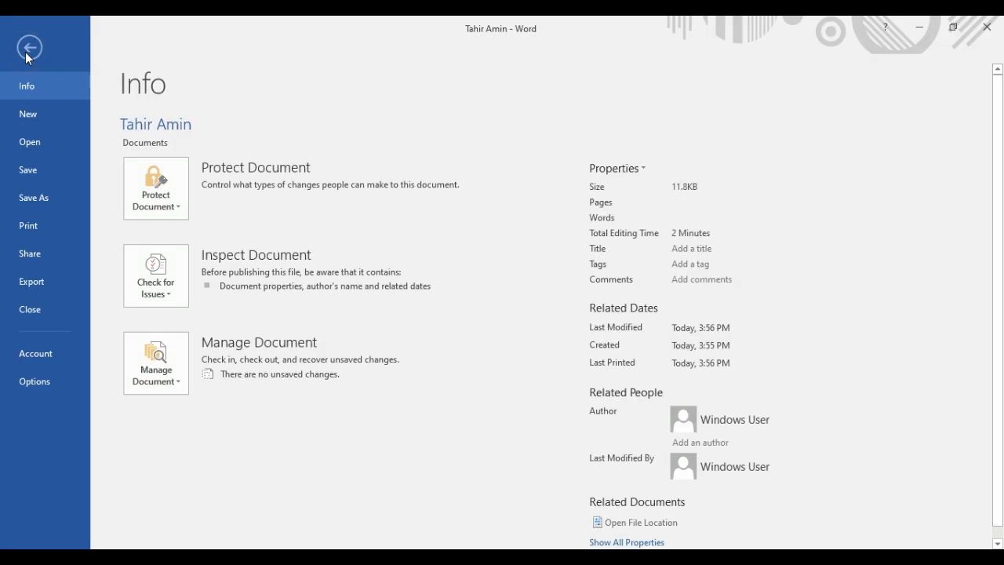
{"action": "left_click", "coordinate": [31, 310]}
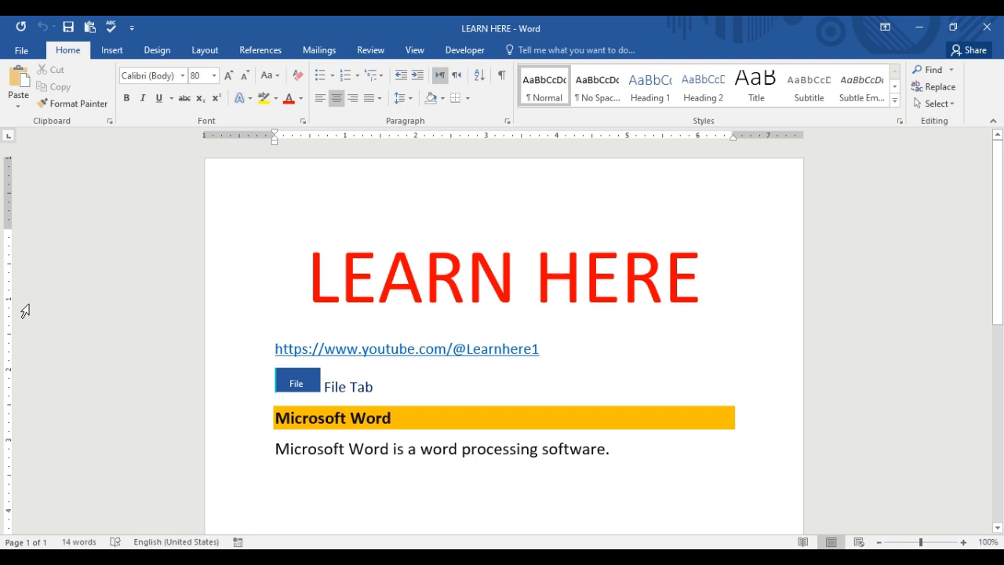
- Close the LEARN HERE document, saving its changes
{"action": "left_click", "coordinate": [22, 51]}
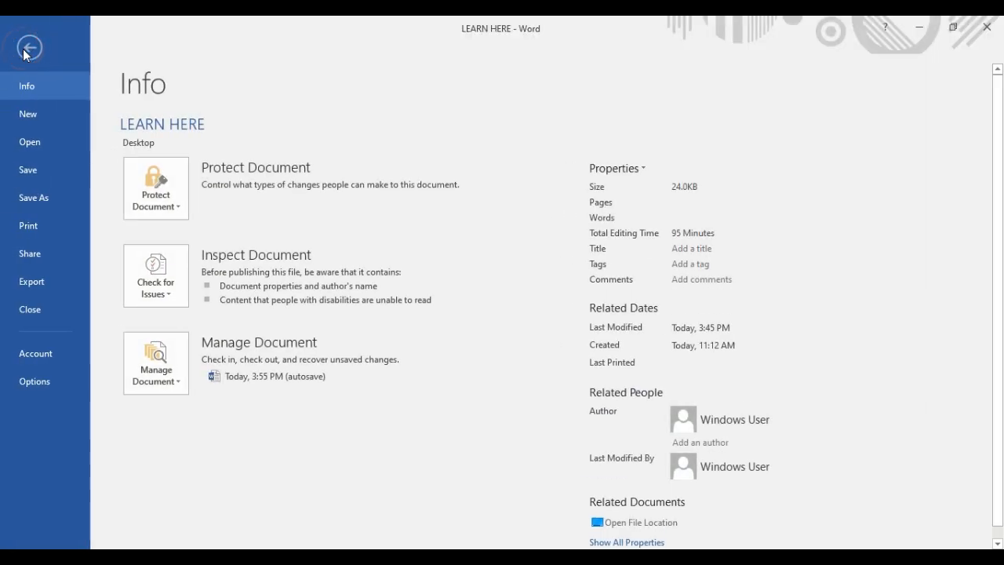
{"action": "left_click", "coordinate": [31, 310]}
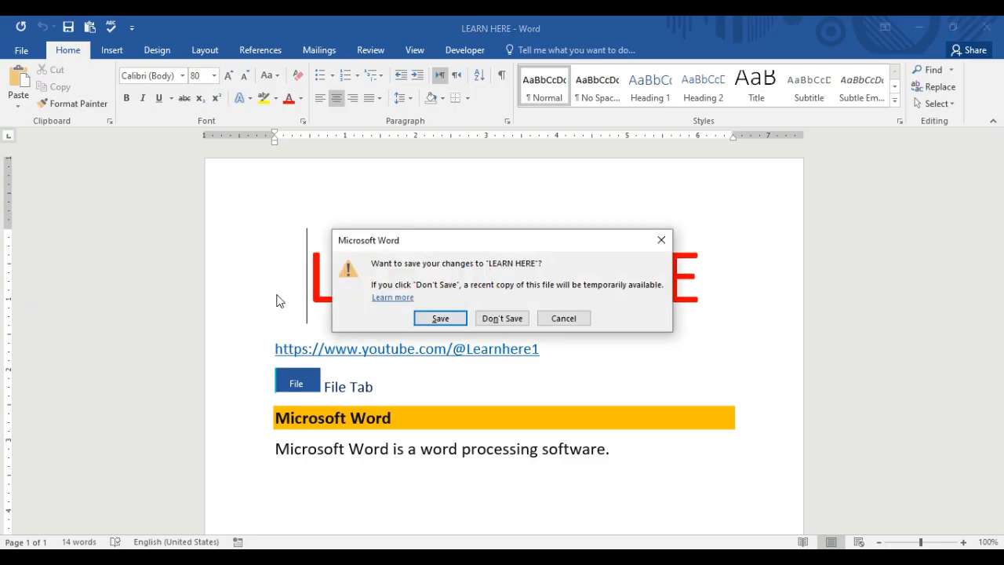
{"action": "left_click", "coordinate": [428, 318]}
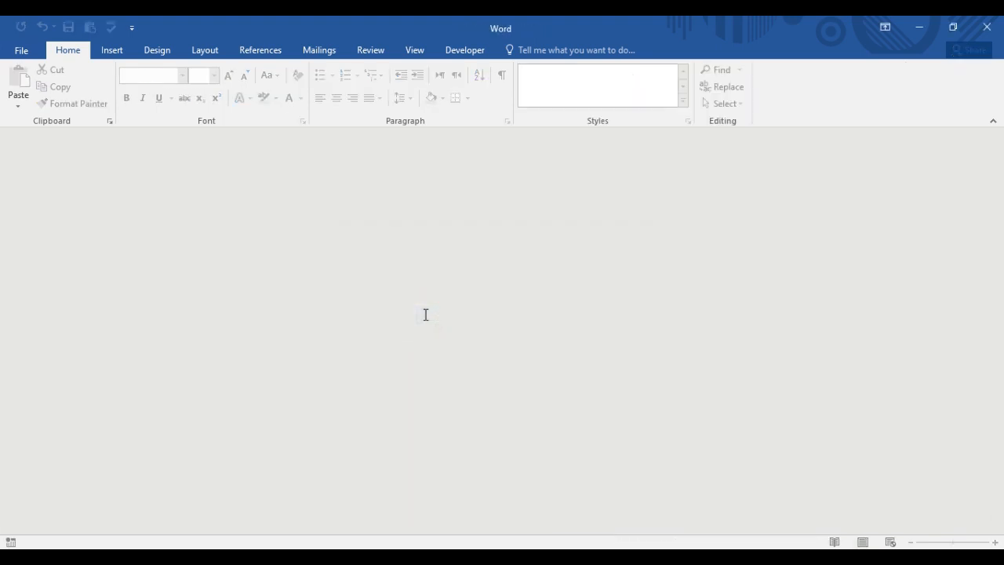
- Create a new blank document from the New page
{"action": "left_click", "coordinate": [17, 52]}
{"action": "left_click", "coordinate": [31, 111]}
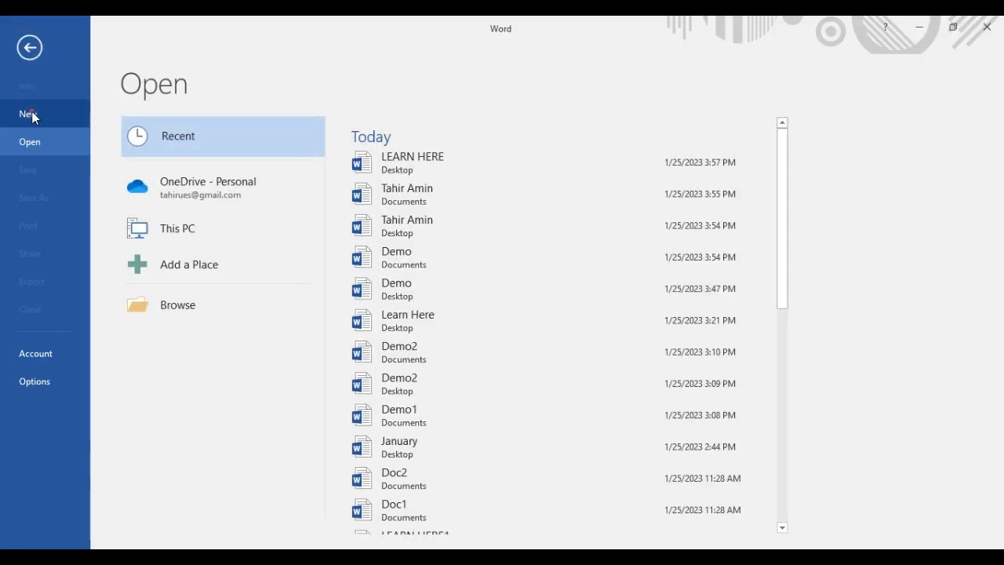
{"action": "left_click", "coordinate": [192, 223]}
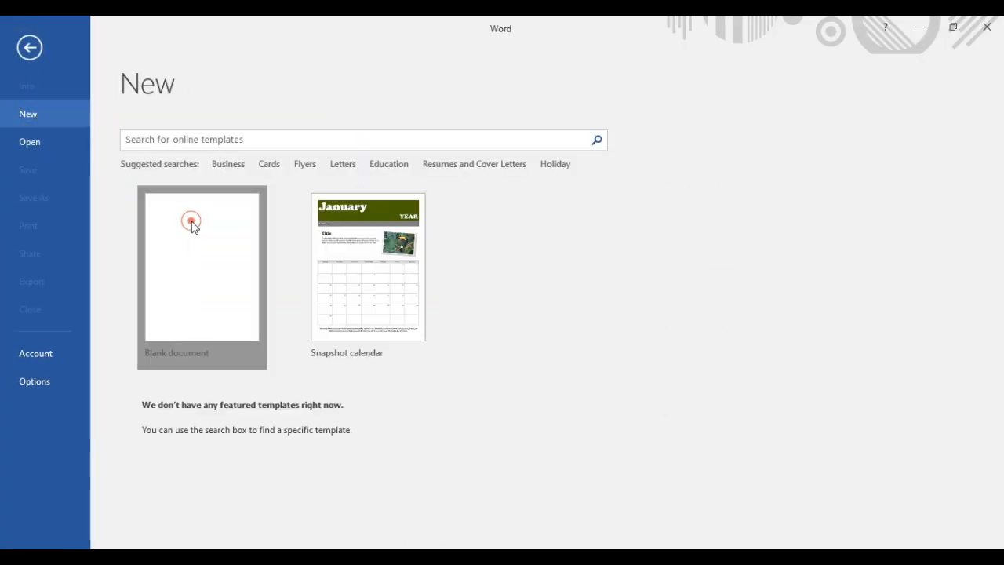